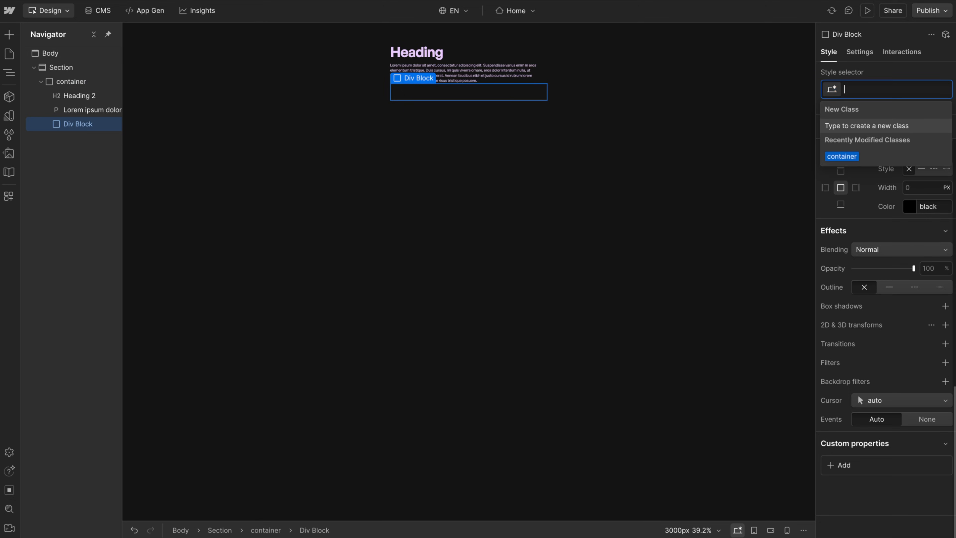
- Give the new div block the class scroll_wrap and nest a div block with the class scroll_track inside it
{"action": "type", "text": "roll_wrap"}
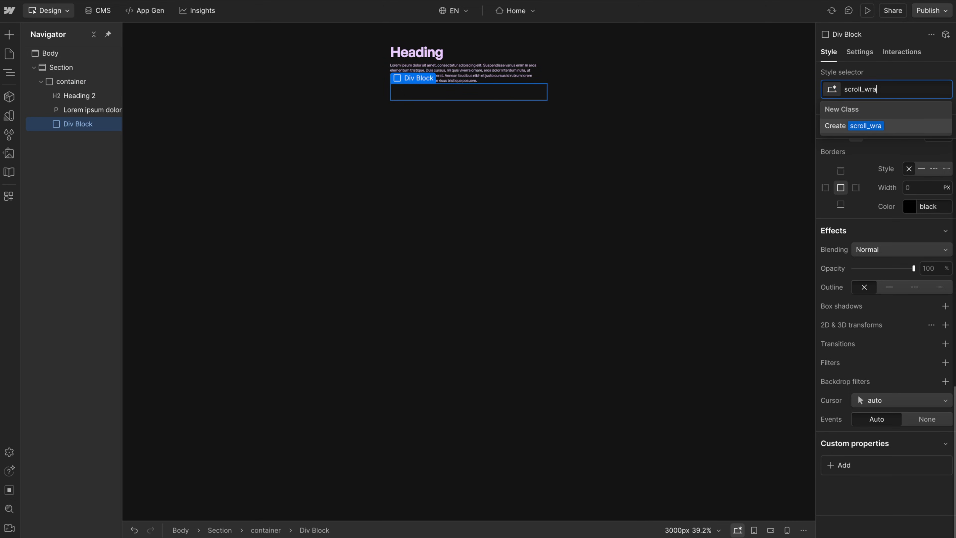
{"action": "key", "text": "Return"}
{"action": "key", "text": "ctrl+k"}
{"action": "type", "text": "di"}
{"action": "key", "text": "Return"}
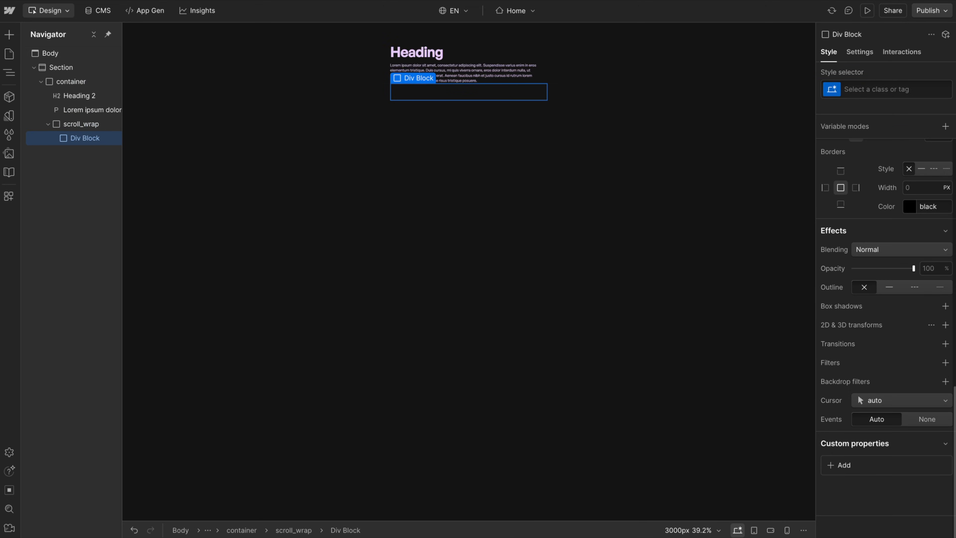
{"action": "key", "text": "ctrl+Return"}
{"action": "type", "text": "scroll_t"}
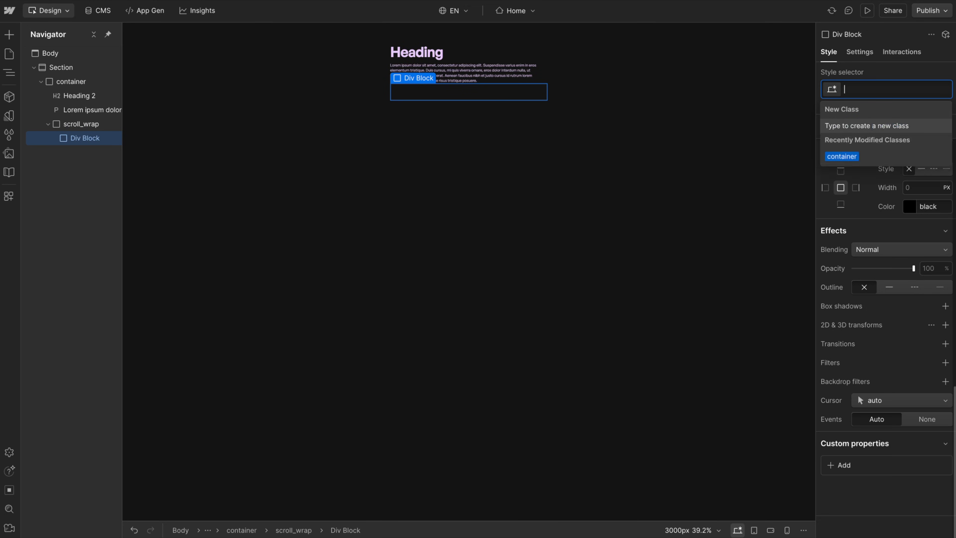
{"action": "type", "text": "rack"}
{"action": "key", "text": "Return"}
- Add a div block with the class scroll_list inside scroll_track and set its display to Flex
{"action": "key", "text": "ctrl+k"}
{"action": "type", "text": "div"}
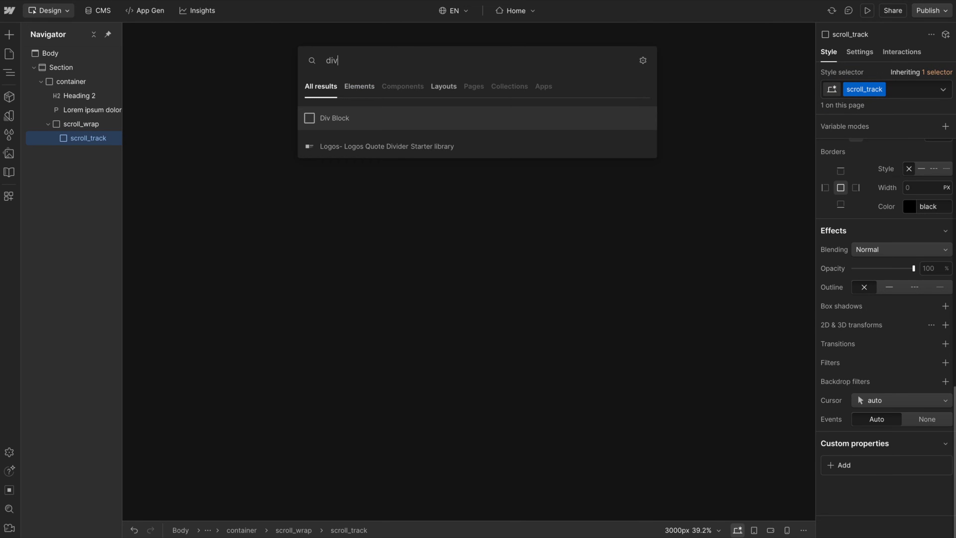
{"action": "key", "text": "Return"}
{"action": "key", "text": "ctrl+Return"}
{"action": "type", "text": "scroll_li"}
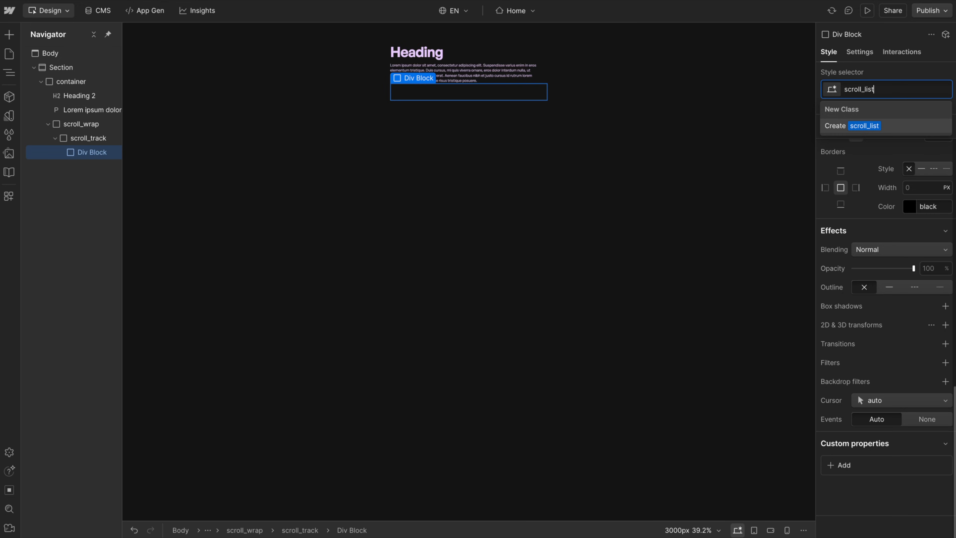
{"action": "type", "text": "st"}
{"action": "key", "text": "Return"}
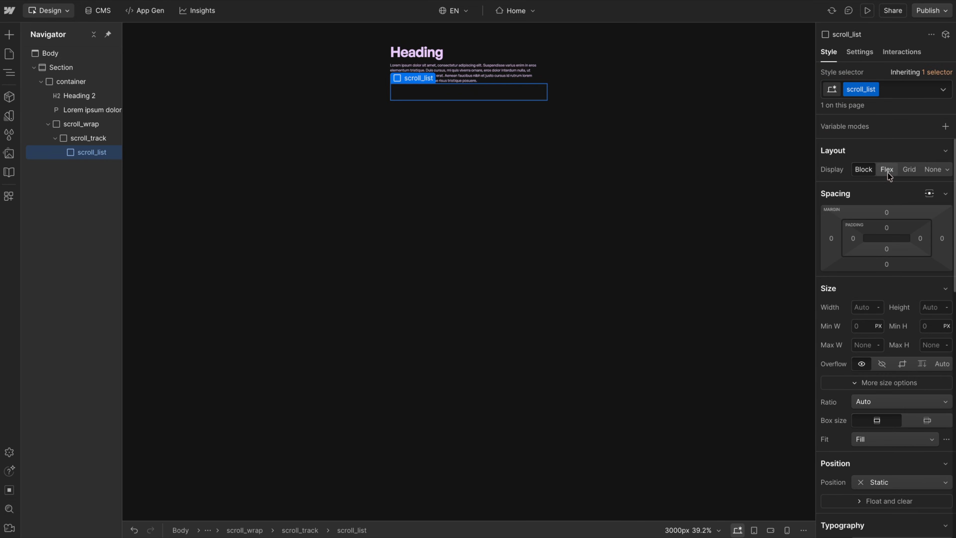
{"action": "left_click", "coordinate": [887, 170]}
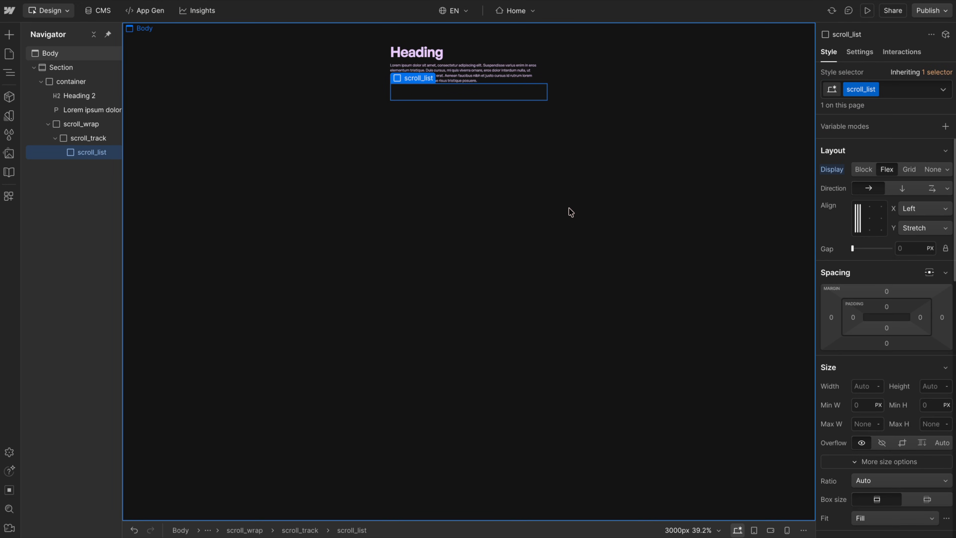
- Insert an image inside scroll_list and give it the class scroll_image
{"action": "key", "text": "ctrl+e"}
{"action": "type", "text": "image"}
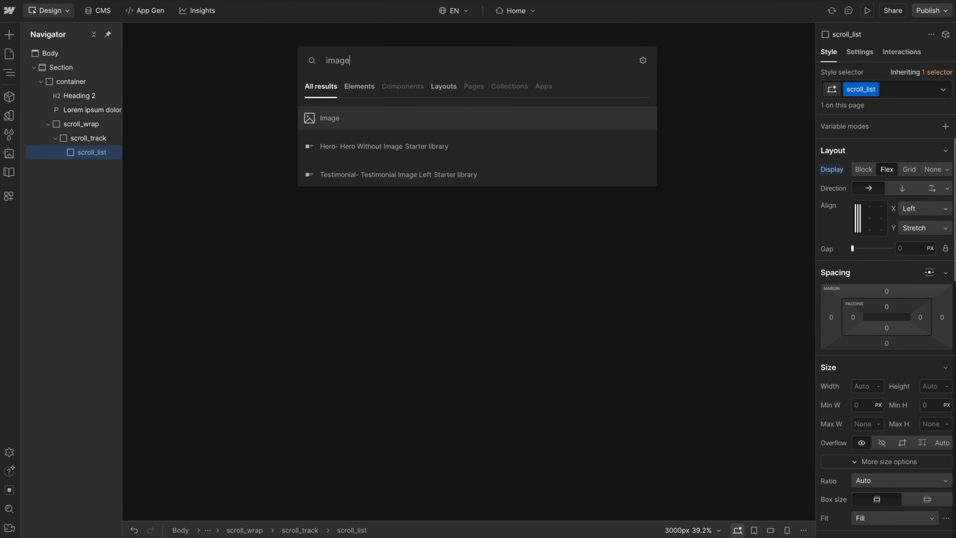
{"action": "key", "text": "Return"}
{"action": "key", "text": "ctrl+Return"}
{"action": "type", "text": "scroll_"}
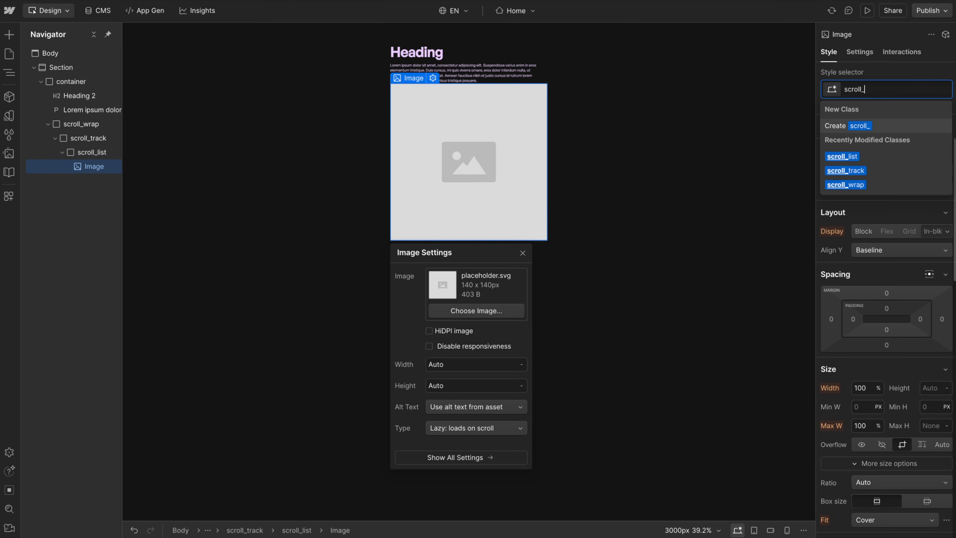
{"action": "type", "text": "image"}
{"action": "key", "text": "Return"}
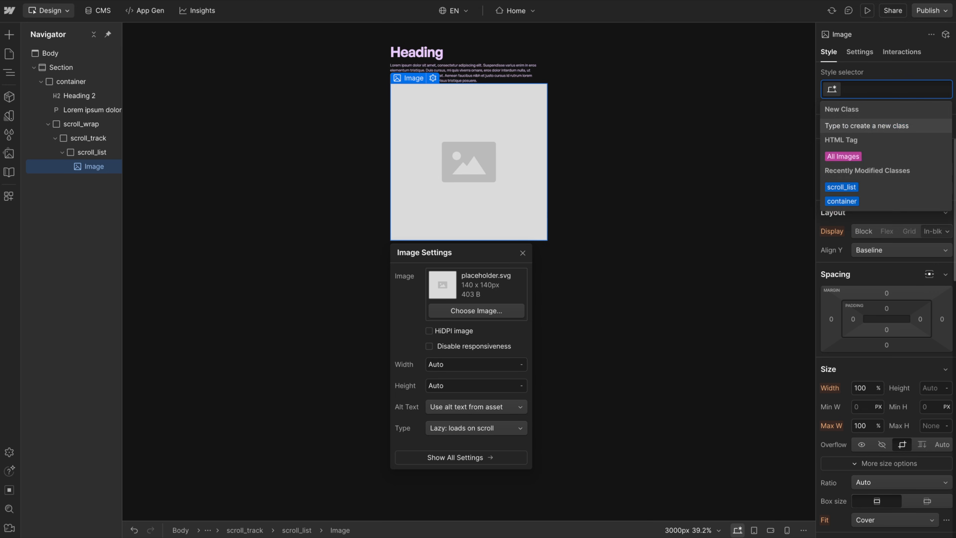
- Use the Rolled Yoga Mats picture from the assets as the source of scroll_image
{"action": "key", "text": "Escape"}
{"action": "left_click", "coordinate": [476, 310]}
{"action": "left_click", "coordinate": [133, 126]}
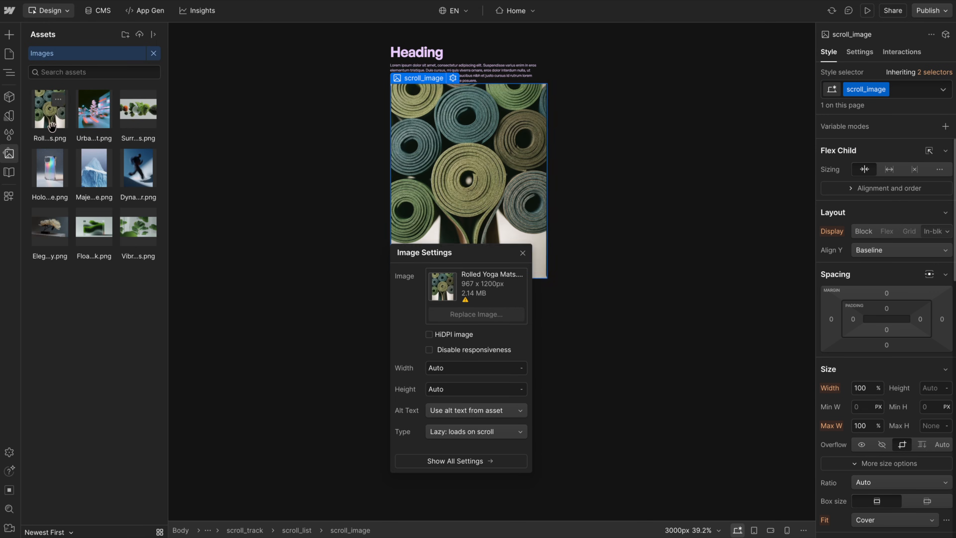
- Set the scroll_image class to a width of 22 rem and a max width of None
{"action": "left_click", "coordinate": [853, 384]}
{"action": "type", "text": "22"}
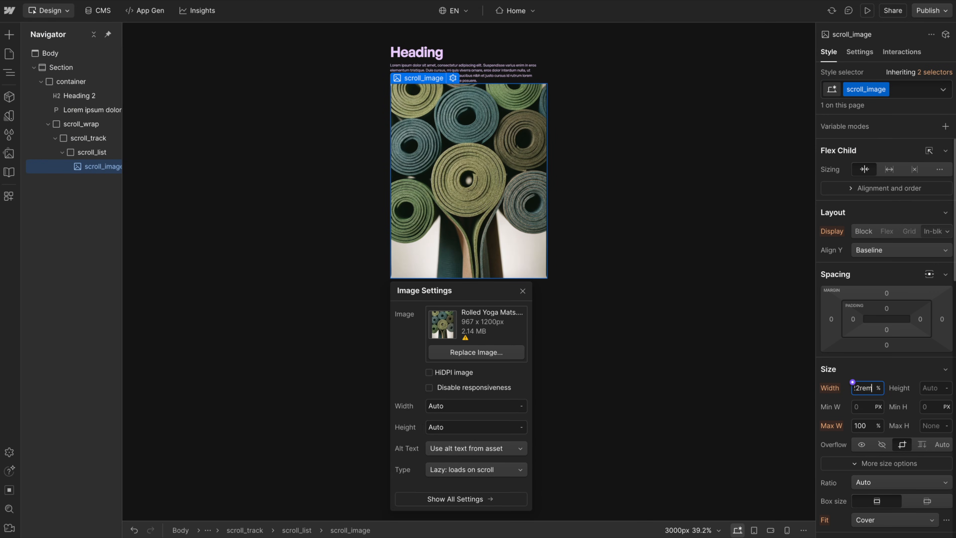
{"action": "left_click", "coordinate": [878, 426]}
{"action": "left_click", "coordinate": [894, 525]}
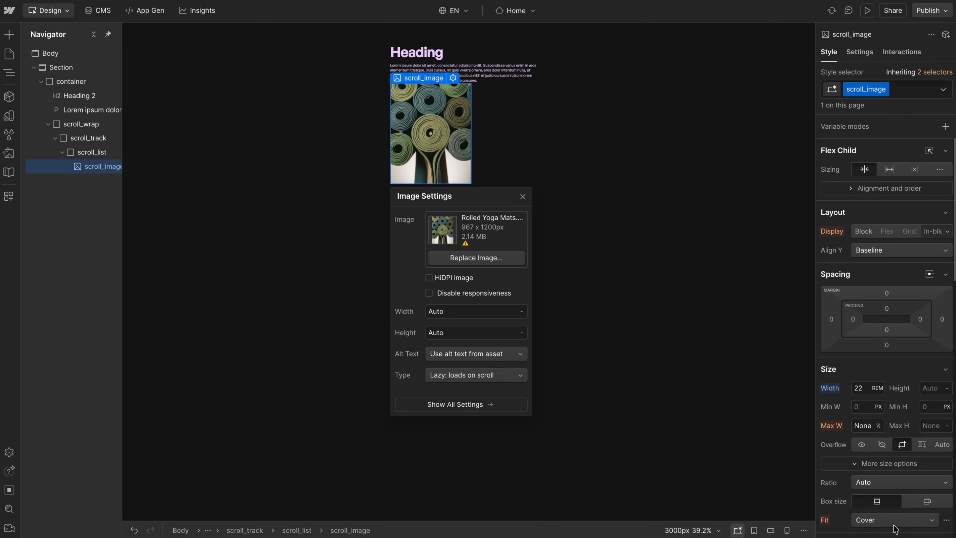
- Duplicate the yoga mats image twice so scroll_list holds three images
{"action": "left_click", "coordinate": [422, 115]}
{"action": "key", "text": "ctrl+d"}
{"action": "key", "text": "ctrl+d"}
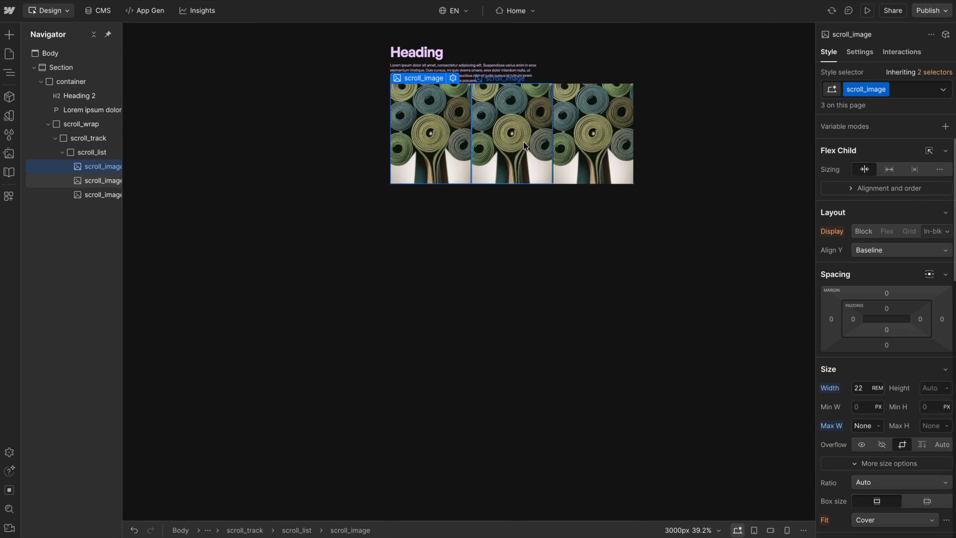
- Replace the third image in scroll_list with the blurred night city picture from the assets
{"action": "left_click", "coordinate": [593, 132]}
{"action": "left_click", "coordinate": [860, 51]}
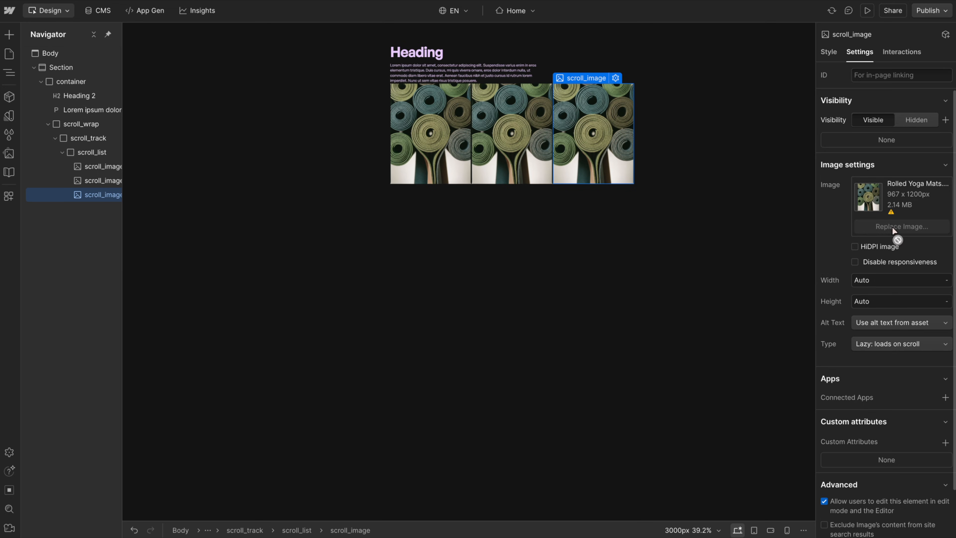
{"action": "left_click", "coordinate": [76, 123]}
- Replace the second image in scroll_list with the Surreal Organic picture from the assets
{"action": "left_click", "coordinate": [503, 135]}
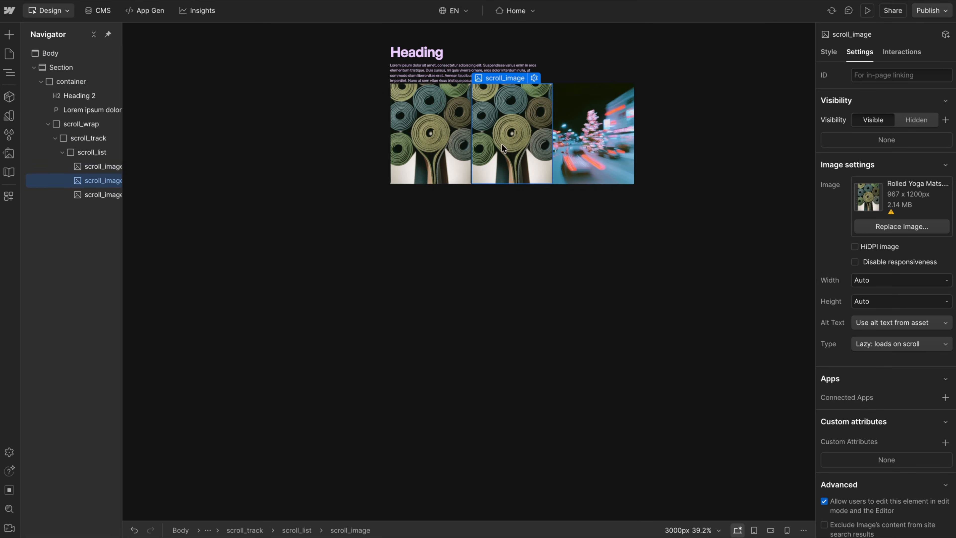
{"action": "left_click", "coordinate": [929, 230]}
{"action": "left_click", "coordinate": [96, 111]}
{"action": "left_click", "coordinate": [136, 110]}
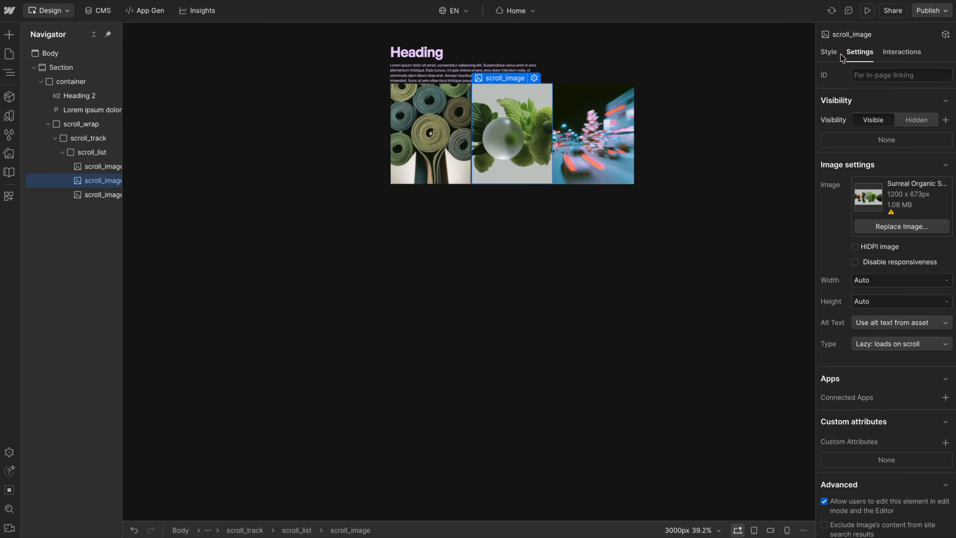
- Add the combo class is-wide to the middle image
{"action": "left_click", "coordinate": [830, 52]}
{"action": "key", "text": "ctrl+Return"}
{"action": "type", "text": "is-wide"}
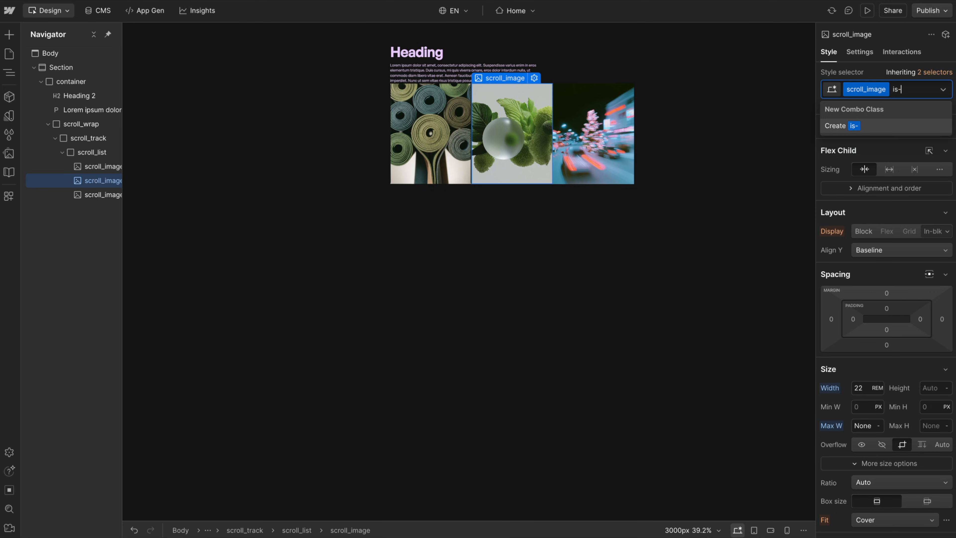
{"action": "key", "text": "Return"}
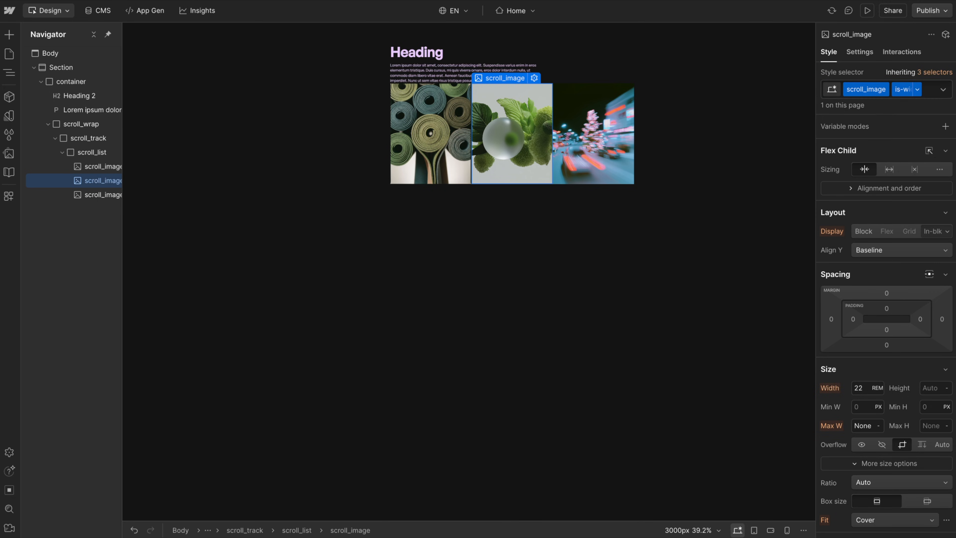
- Set the width of the is-wide image to 39 rem
{"action": "left_click", "coordinate": [868, 369]}
{"action": "left_click", "coordinate": [866, 372]}
{"action": "left_click", "coordinate": [866, 389]}
{"action": "type", "text": "35"}
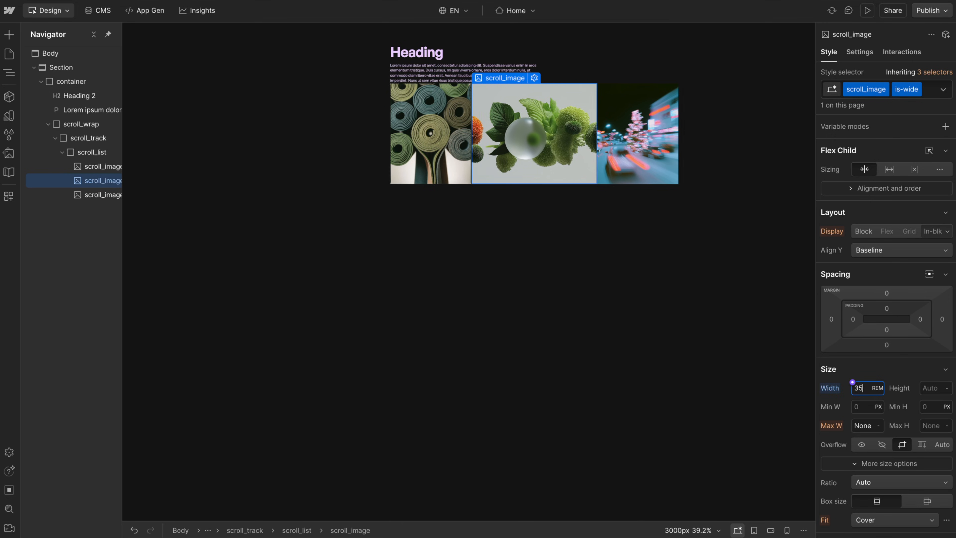
{"action": "key", "text": "Up"}
{"action": "key", "text": "Up"}
{"action": "key", "text": "Up"}
{"action": "key", "text": "Up"}
- Set the display of scroll_track to Flex
{"action": "left_click", "coordinate": [85, 153]}
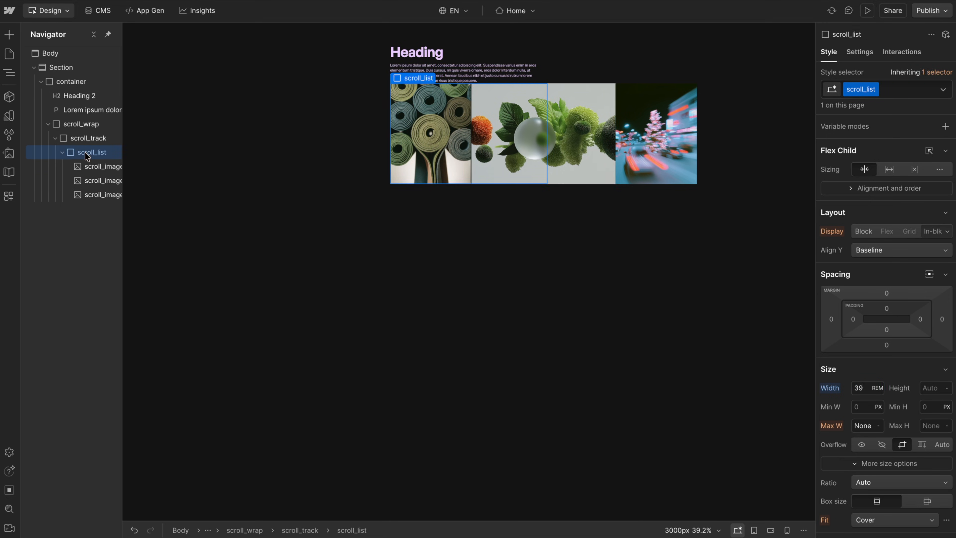
{"action": "left_click", "coordinate": [84, 124]}
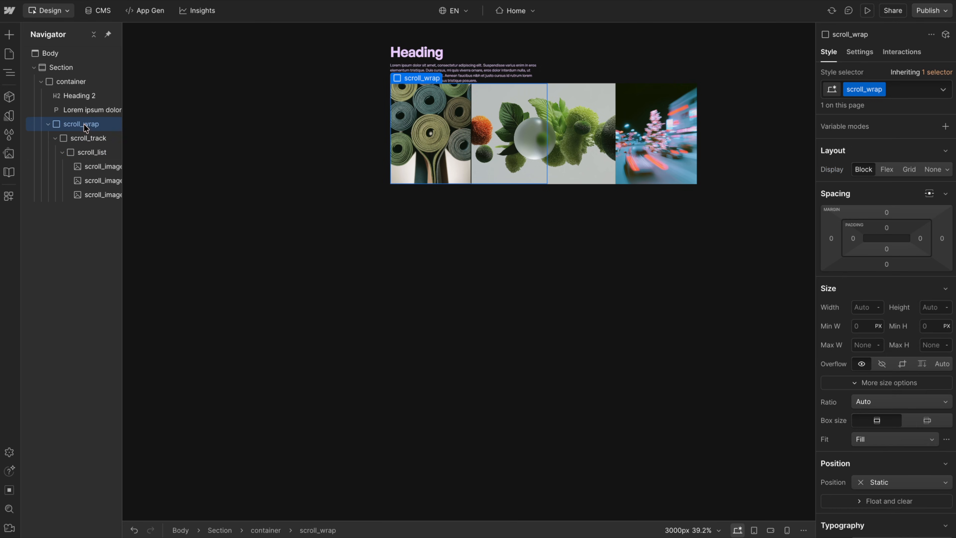
{"action": "left_click", "coordinate": [93, 153]}
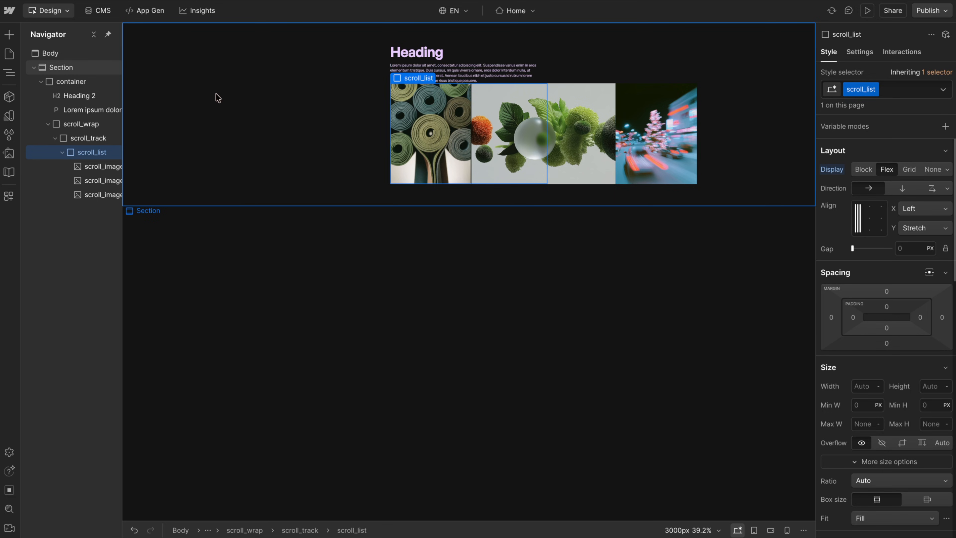
{"action": "left_click", "coordinate": [86, 139]}
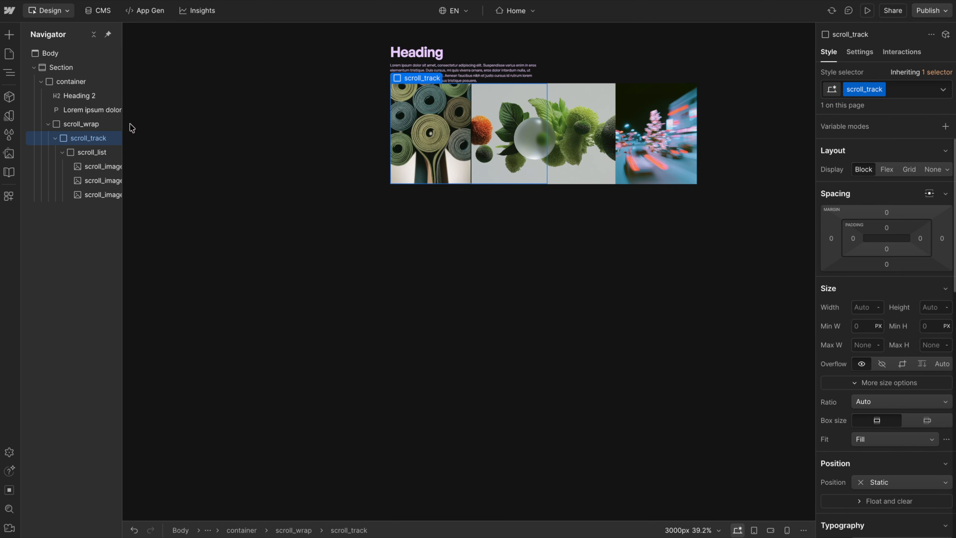
{"action": "left_click", "coordinate": [887, 169]}
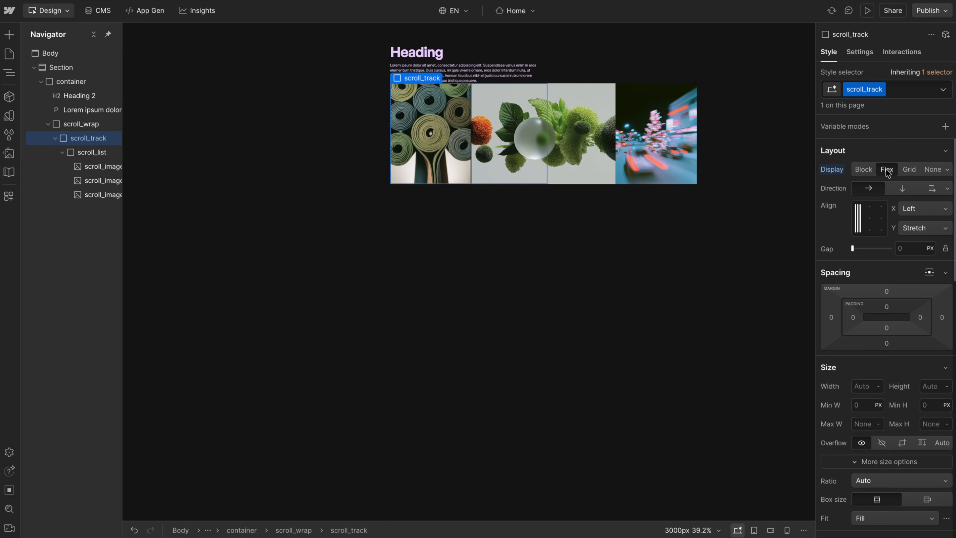
- Add a Move transform to scroll_list with an X value of -100%
{"action": "left_click", "coordinate": [94, 152]}
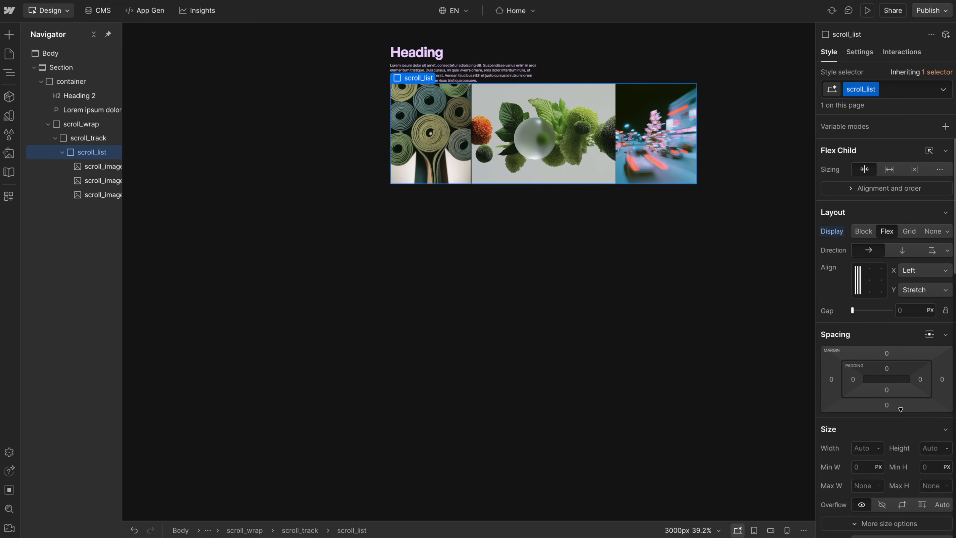
{"action": "scroll", "coordinate": [900, 418], "scroll_direction": "down", "scroll_amount": 10}
{"action": "left_click", "coordinate": [946, 325]}
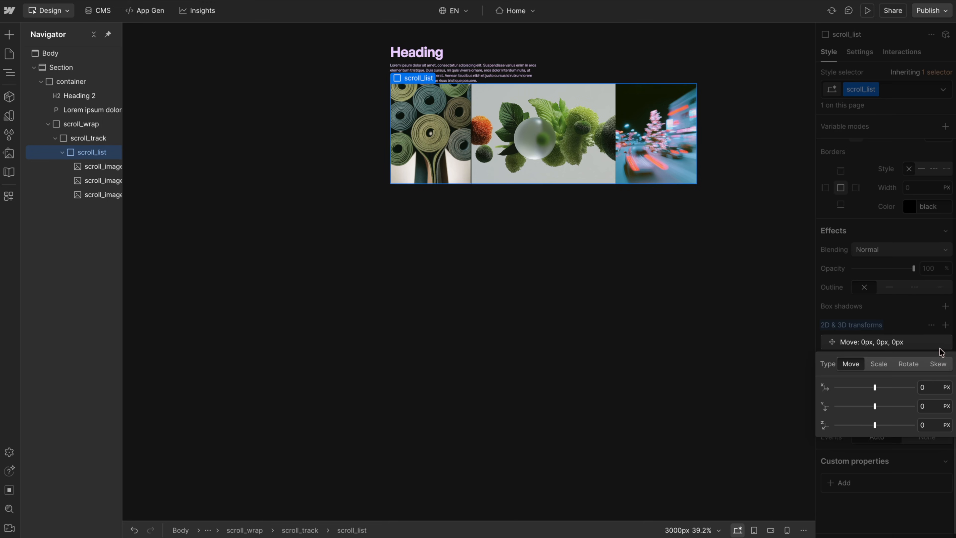
{"action": "left_click", "coordinate": [930, 387]}
{"action": "key", "text": "Return"}
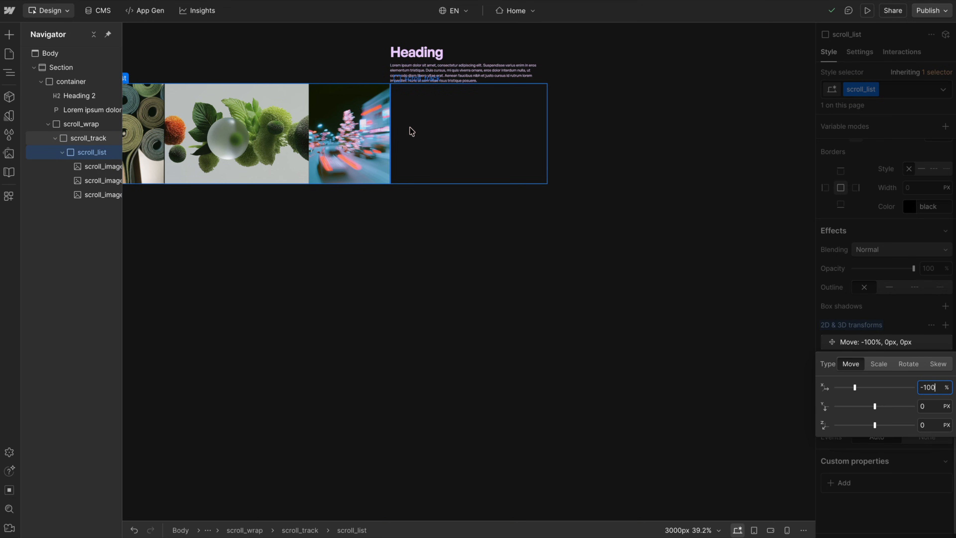
- Shift the X move of scroll_list to -130% and back to -50% to test its travel
{"action": "key", "text": "shift+Down"}
{"action": "key", "text": "shift+Down"}
{"action": "key", "text": "shift+Down"}
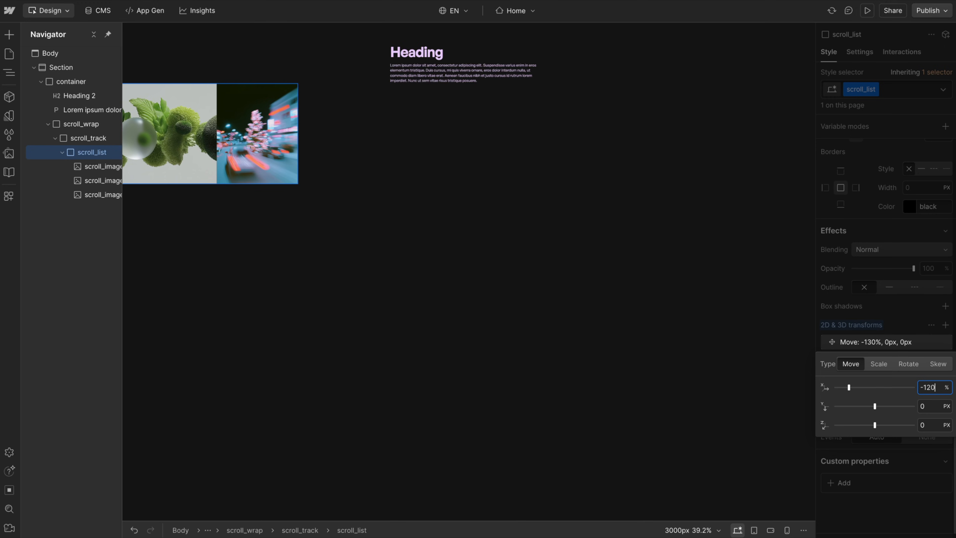
{"action": "key", "text": "shift+Up"}
{"action": "key", "text": "shift+Up"}
{"action": "key", "text": "shift+Up"}
{"action": "key", "text": "shift+Up"}
{"action": "key", "text": "shift+Up"}
{"action": "key", "text": "shift+Up"}
{"action": "key", "text": "shift+Up"}
{"action": "key", "text": "shift+Up"}
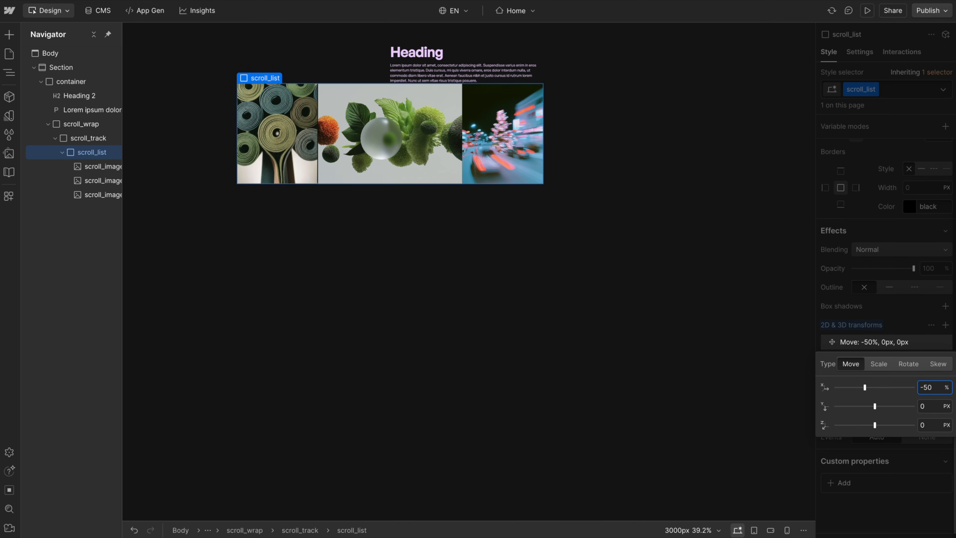
- Reset the 2D & 3D transforms on scroll_list
{"action": "left_click", "coordinate": [893, 327]}
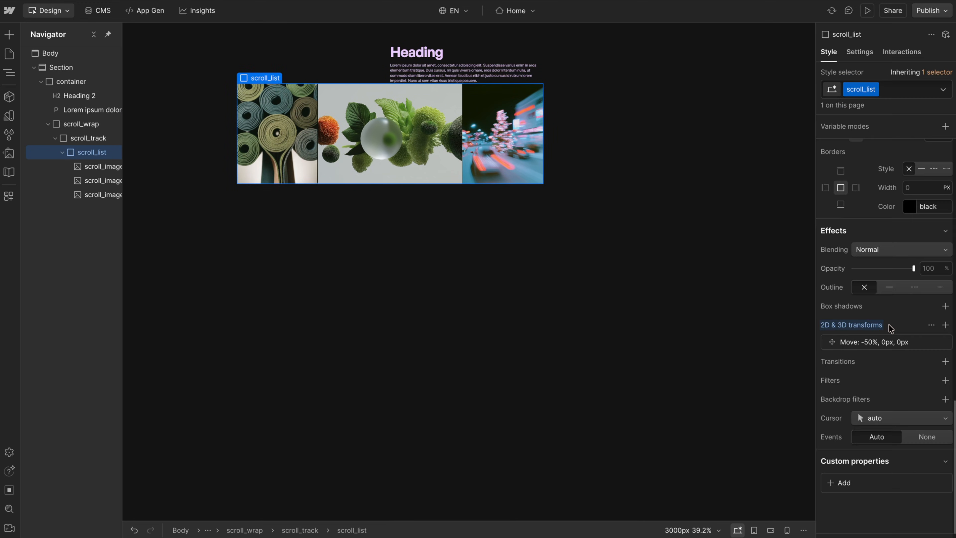
{"action": "left_click", "coordinate": [856, 326]}
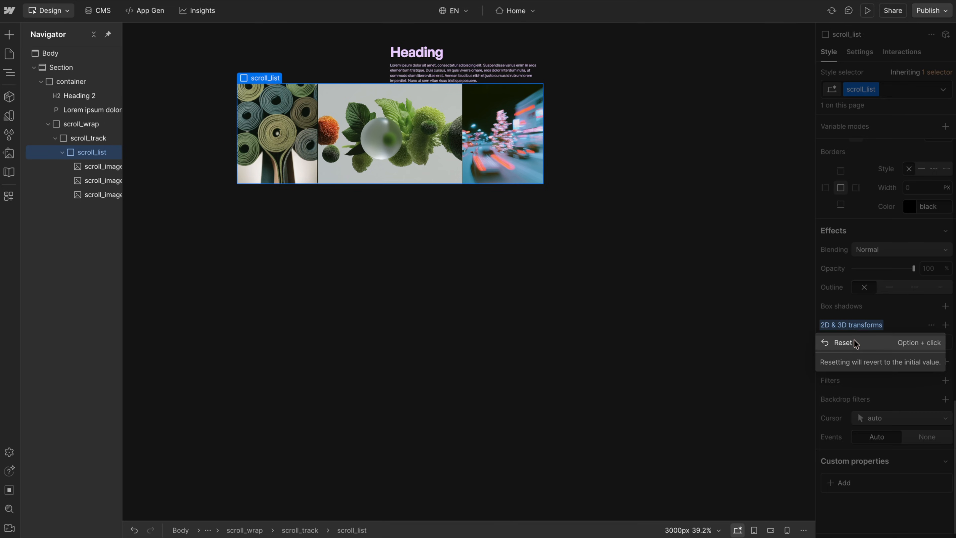
{"action": "left_click", "coordinate": [855, 343]}
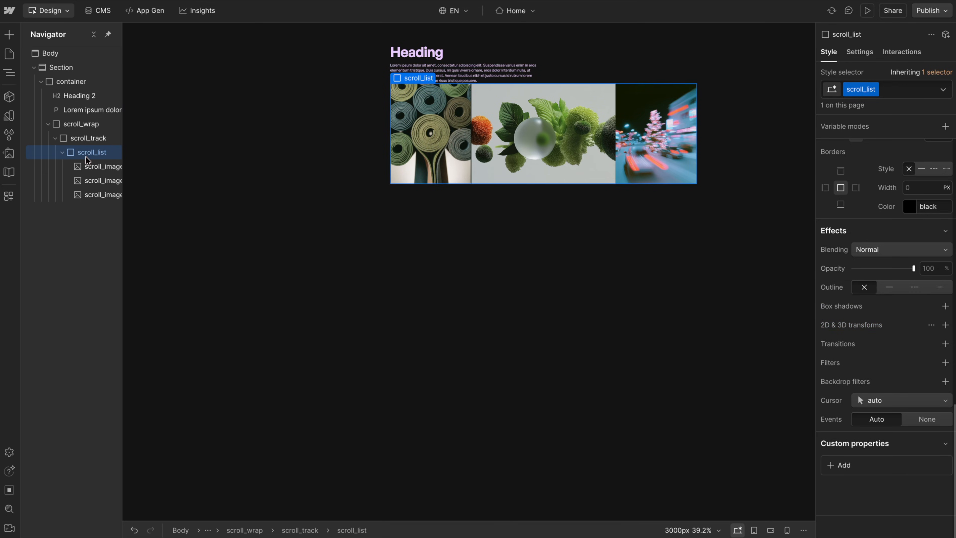
- Set the display of scroll_wrap to Flex
{"action": "left_click", "coordinate": [94, 137]}
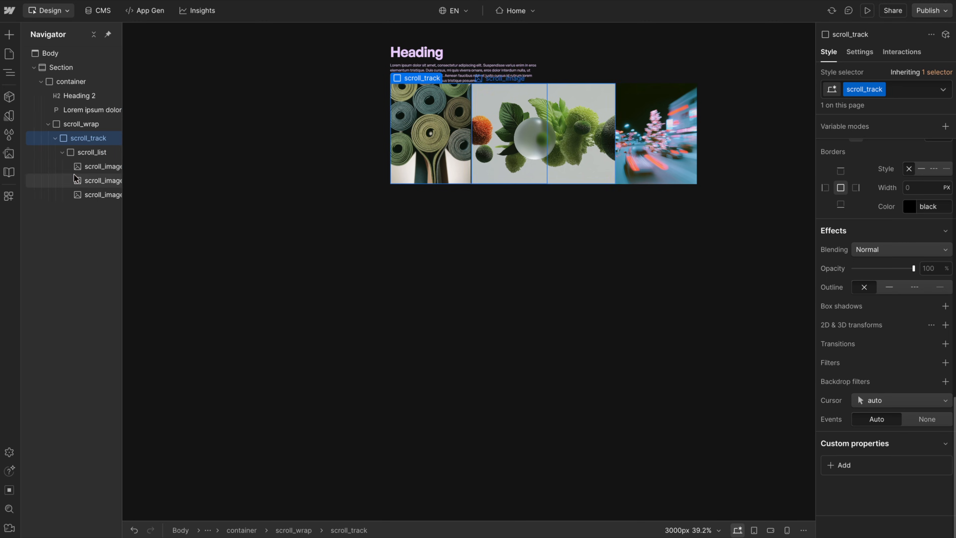
{"action": "left_click", "coordinate": [87, 124]}
{"action": "scroll", "coordinate": [903, 209], "scroll_direction": "up", "scroll_amount": 10}
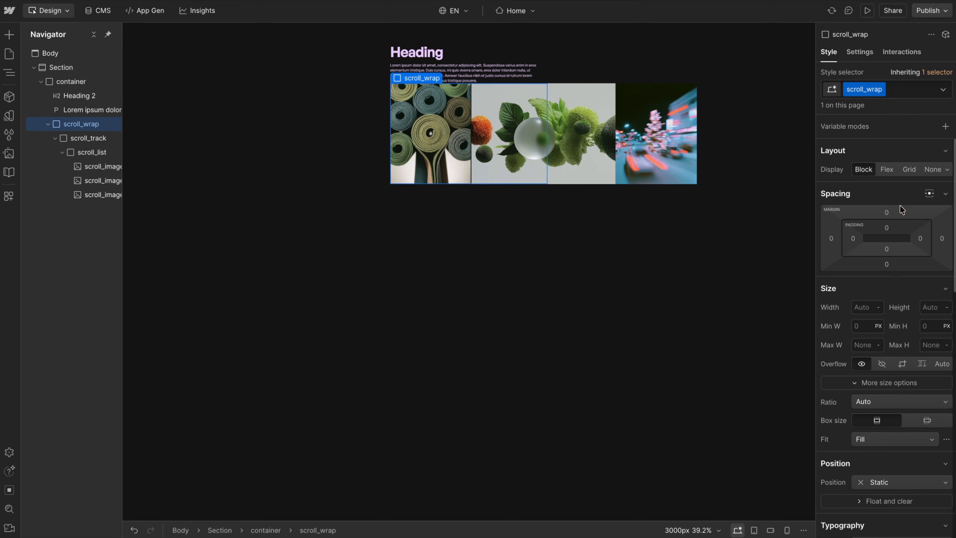
{"action": "left_click", "coordinate": [887, 169]}
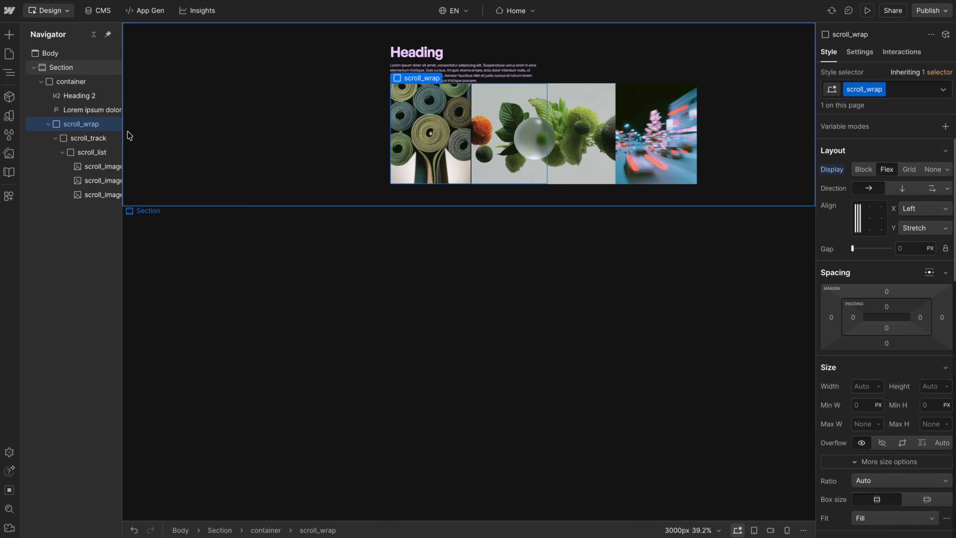
- Give scroll_list a right margin of -10rem
{"action": "left_click", "coordinate": [105, 141]}
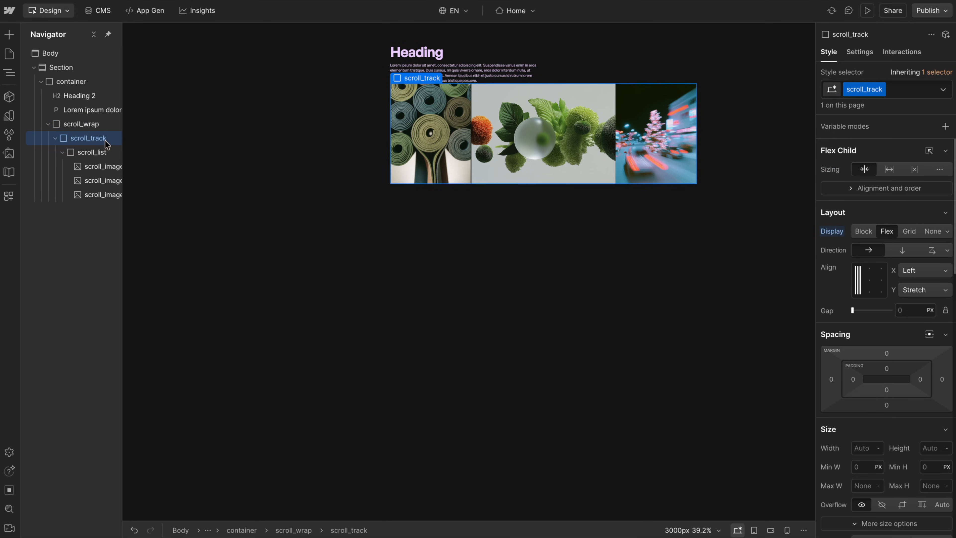
{"action": "left_click", "coordinate": [95, 150]}
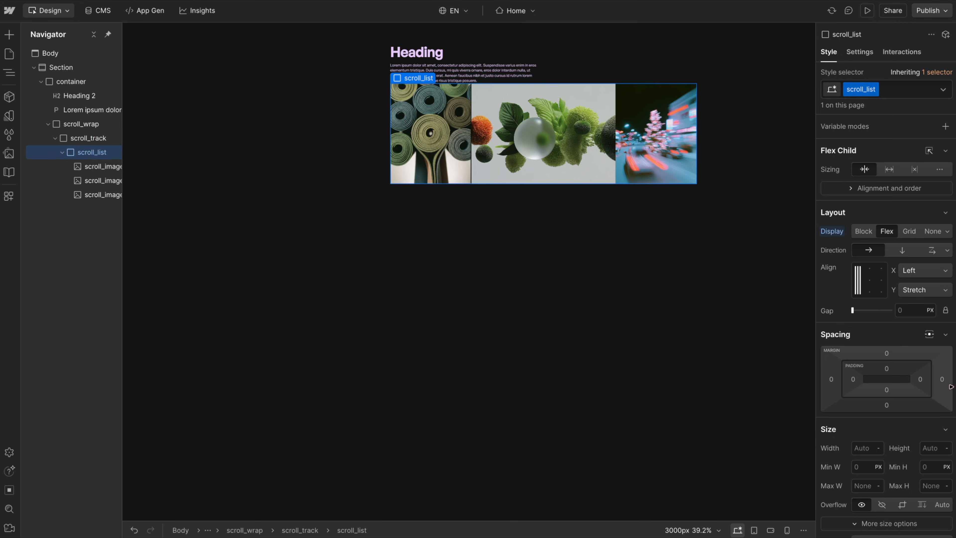
{"action": "left_click", "coordinate": [941, 379]}
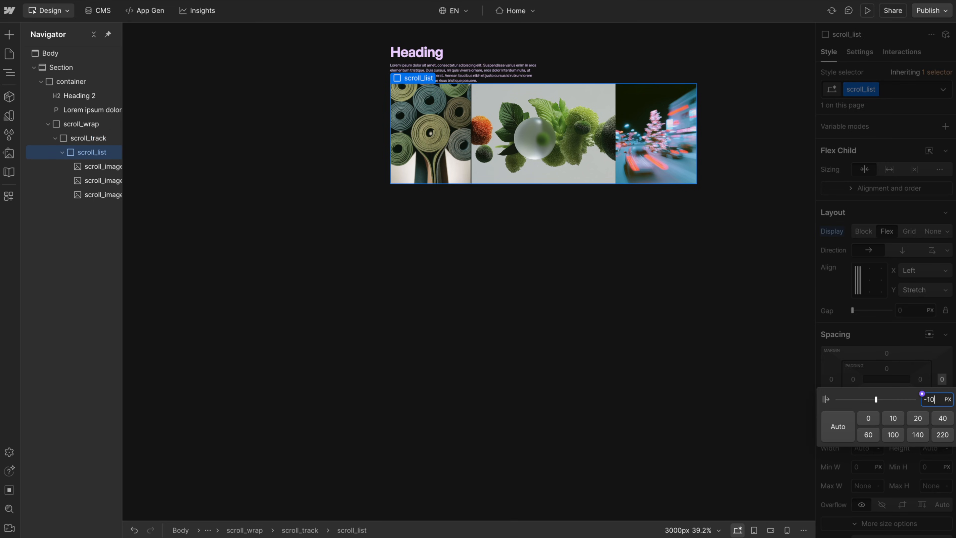
{"action": "type", "text": "-10rem"}
{"action": "key", "text": "Return"}
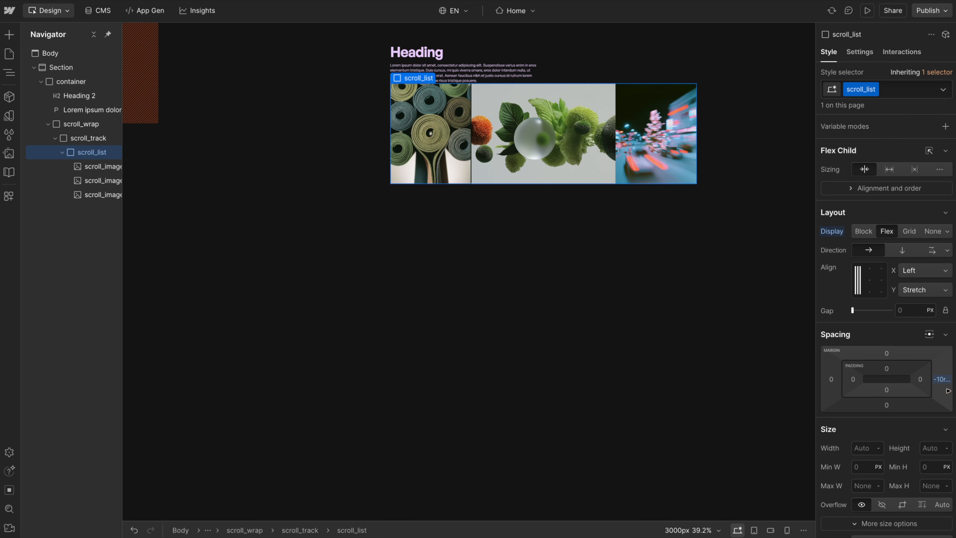
- Add a Move transform to scroll_track with an X value of -100%
{"action": "left_click", "coordinate": [101, 139]}
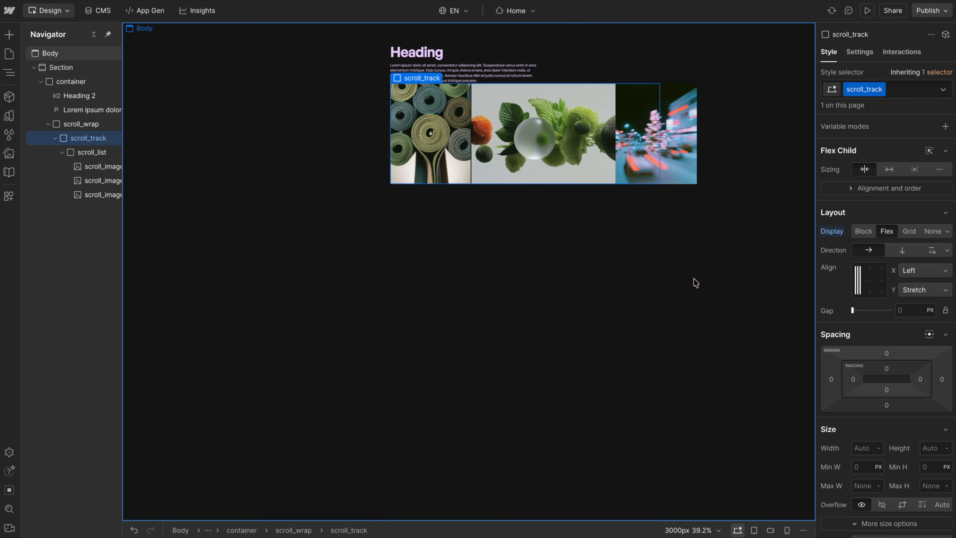
{"action": "scroll", "coordinate": [885, 418], "scroll_direction": "down", "scroll_amount": 10}
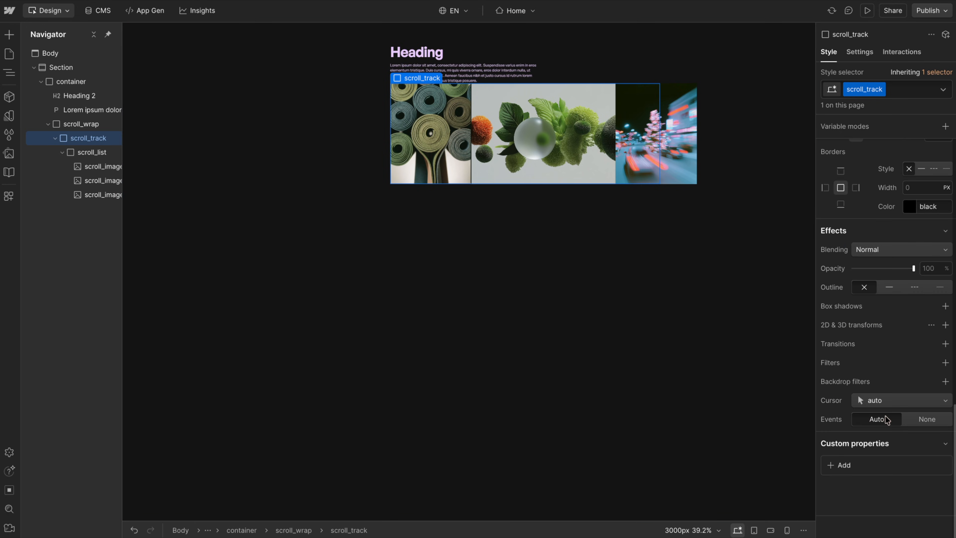
{"action": "left_click", "coordinate": [946, 324]}
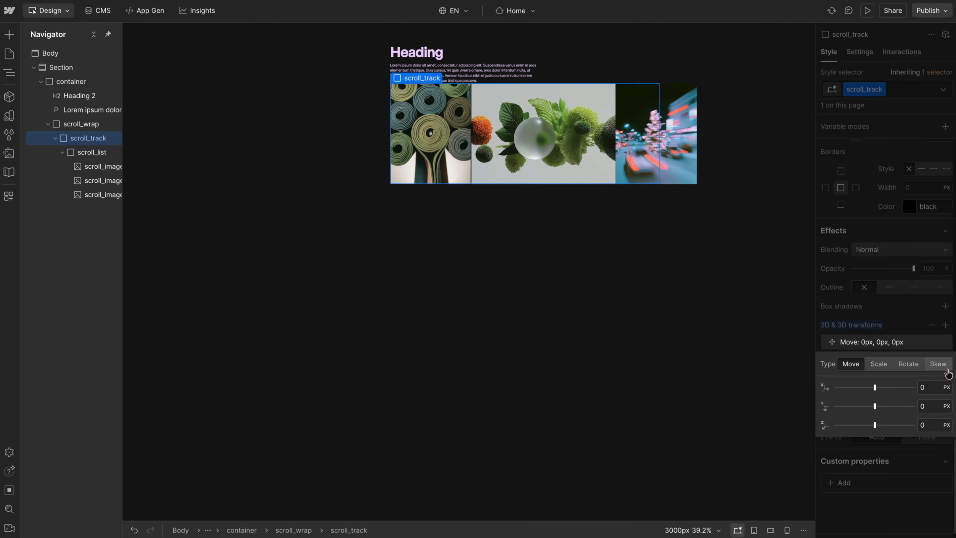
{"action": "left_click", "coordinate": [940, 387]}
{"action": "type", "text": "-10"}
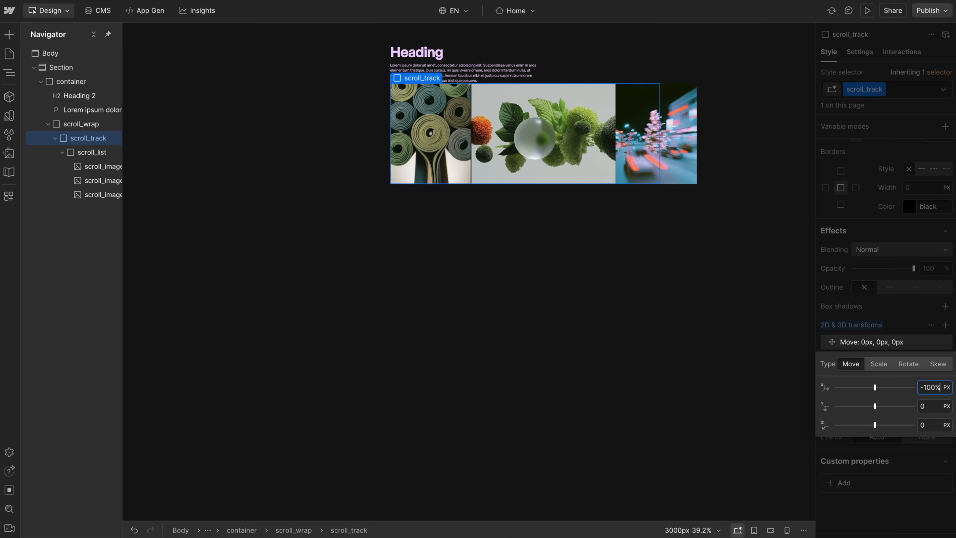
{"action": "type", "text": "0%"}
{"action": "key", "text": "Return"}
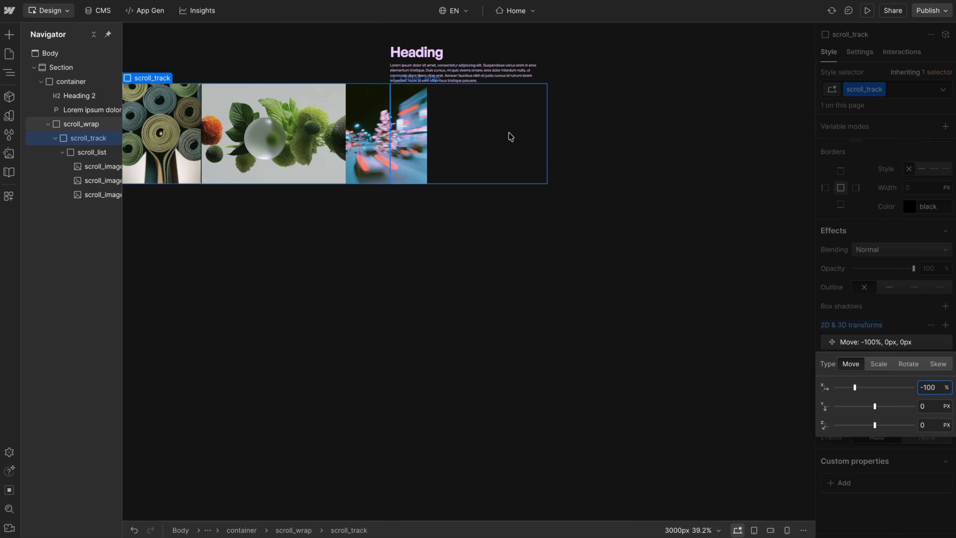
{"action": "left_click", "coordinate": [855, 296]}
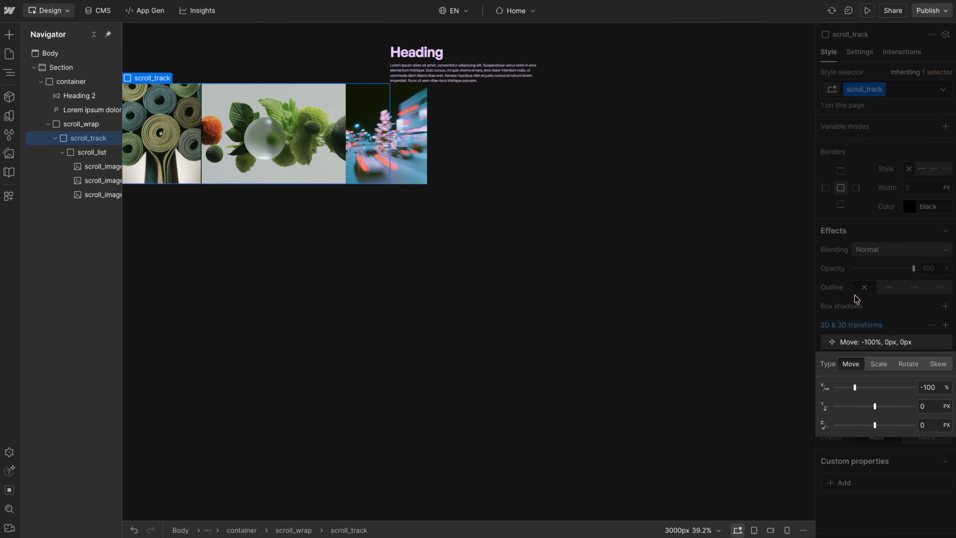
{"action": "left_click", "coordinate": [523, 118]}
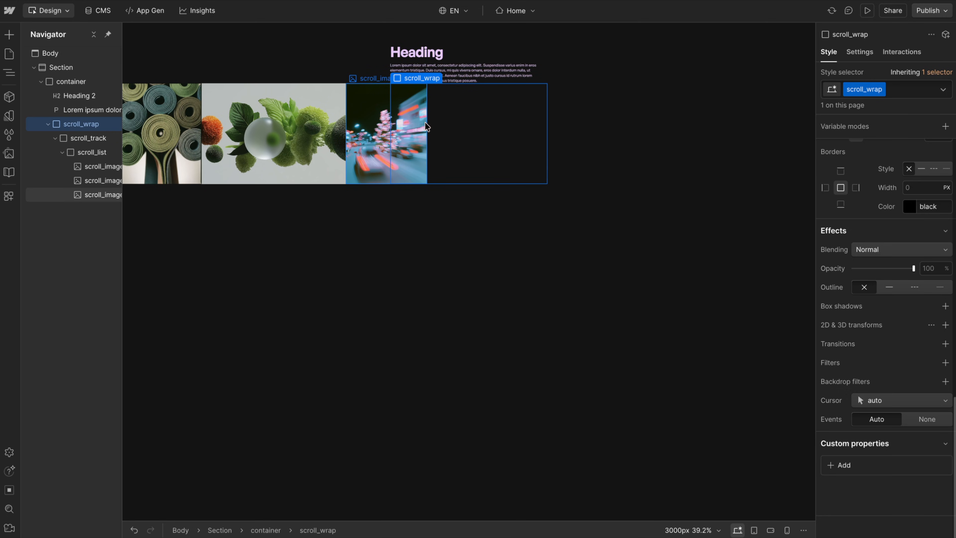
- Change the right margin of scroll_list to -100% and compare its position with scroll_wrap
{"action": "left_click", "coordinate": [99, 152]}
{"action": "scroll", "coordinate": [903, 264], "scroll_direction": "up", "scroll_amount": 10}
{"action": "scroll", "coordinate": [890, 226], "scroll_direction": "up", "scroll_amount": 5}
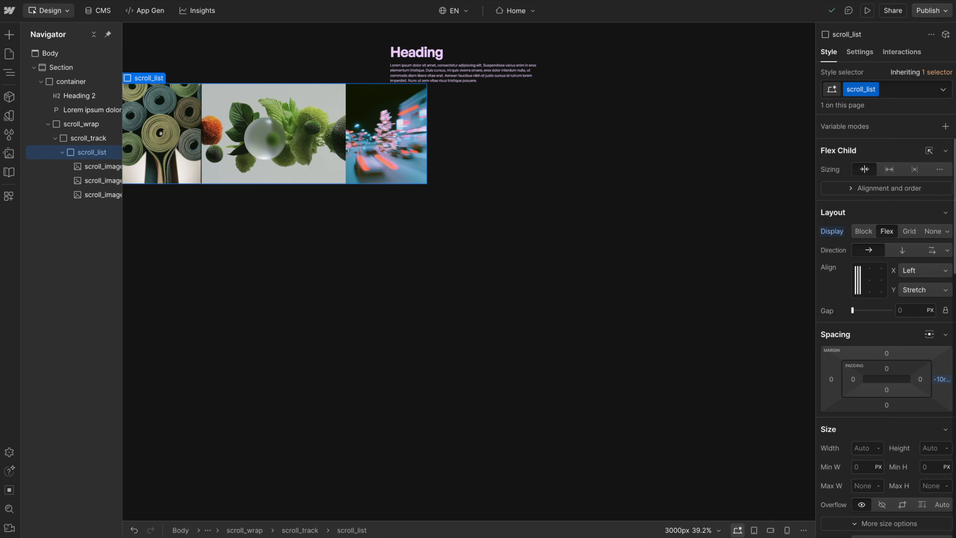
{"action": "left_click", "coordinate": [942, 379]}
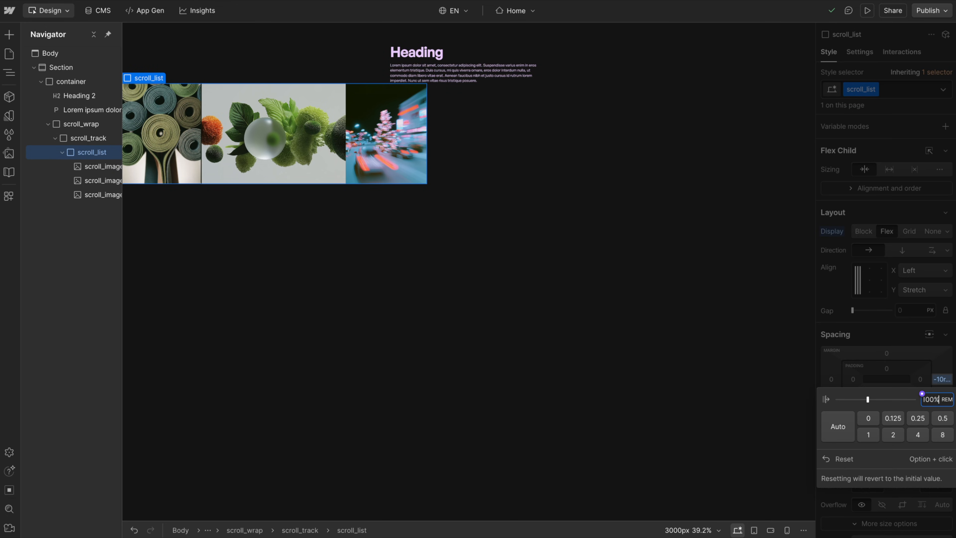
{"action": "key", "text": "Return"}
{"action": "left_click", "coordinate": [94, 125]}
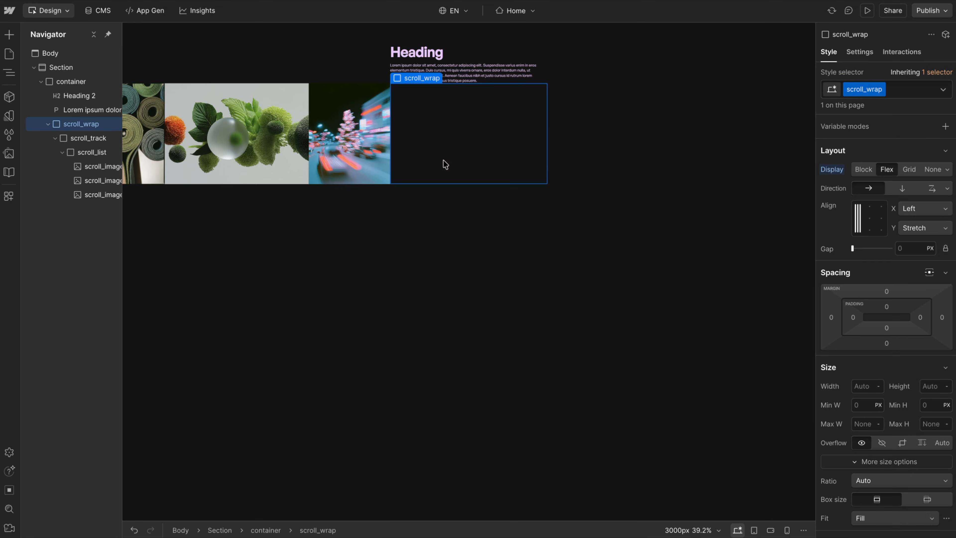
{"action": "left_click", "coordinate": [107, 152]}
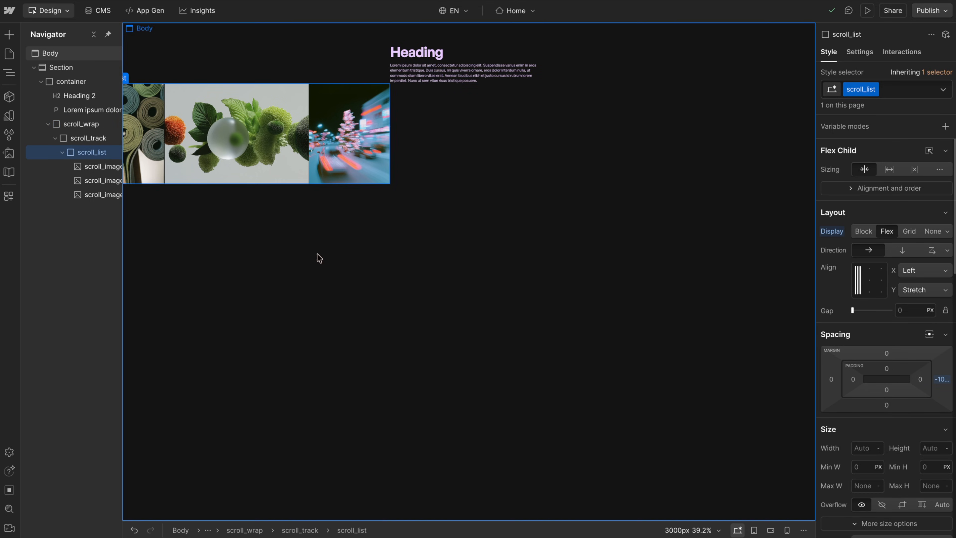
- Add the custom property container-type with the value inline-size to scroll_wrap
{"action": "left_click", "coordinate": [86, 124]}
{"action": "scroll", "coordinate": [873, 423], "scroll_direction": "down", "scroll_amount": 10}
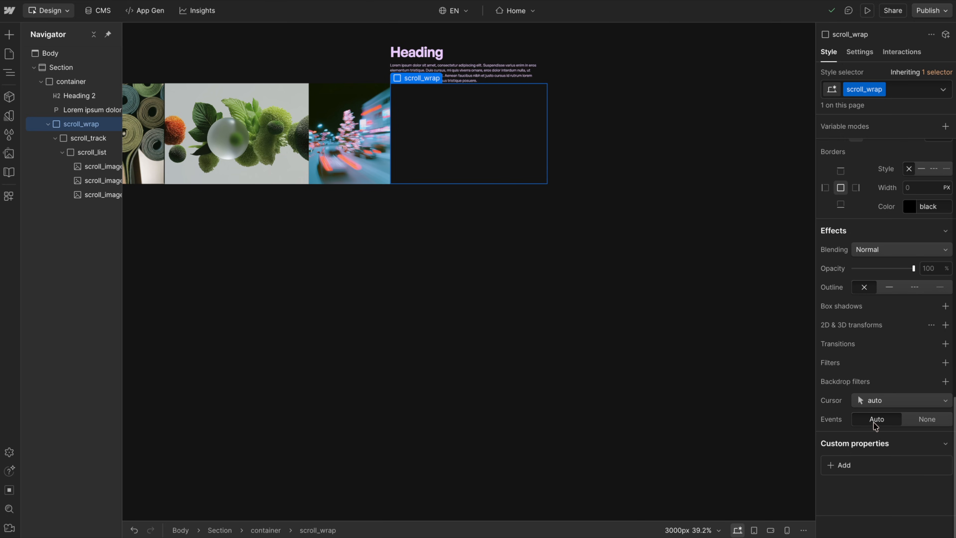
{"action": "left_click", "coordinate": [839, 465]}
{"action": "type", "text": "con"}
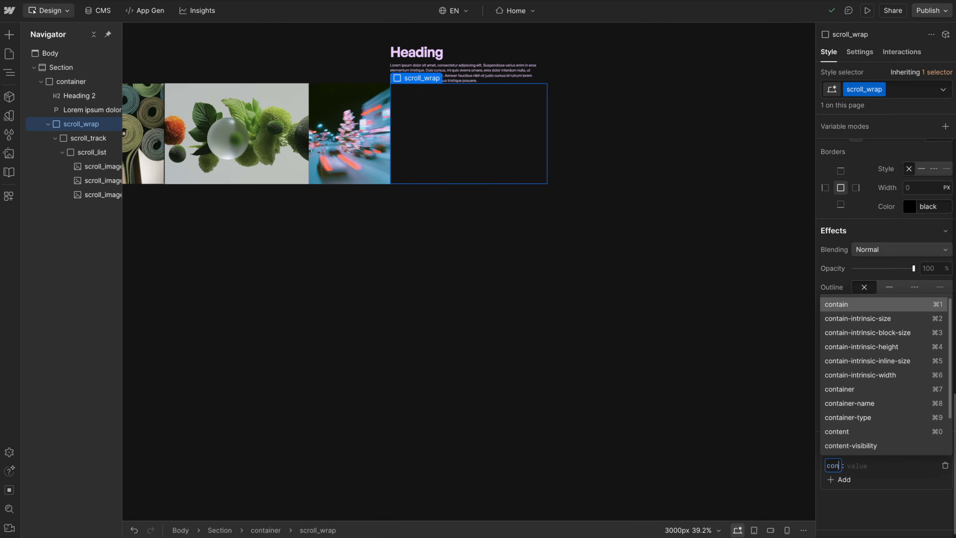
{"action": "type", "text": "tainer-type"}
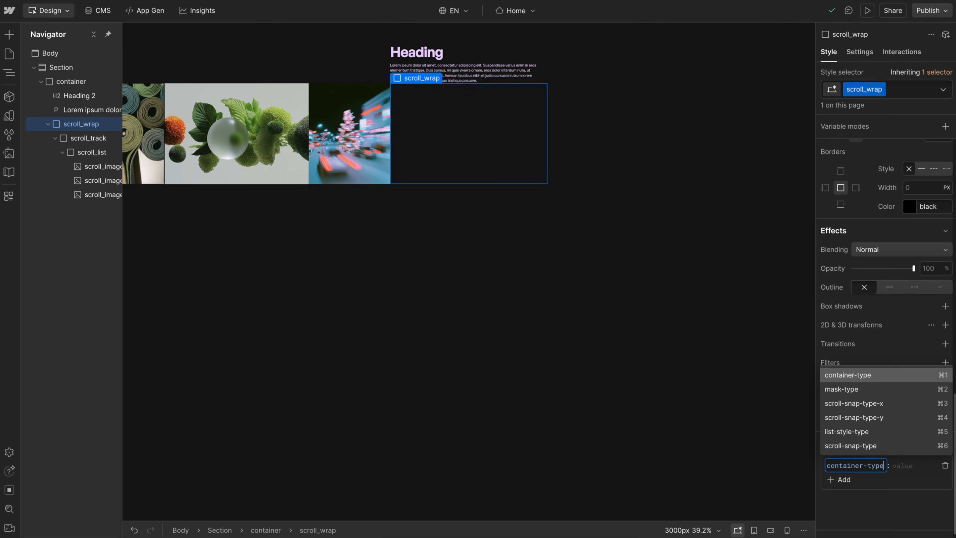
{"action": "key", "text": "Return"}
{"action": "type", "text": "inline-size"}
{"action": "key", "text": "Return"}
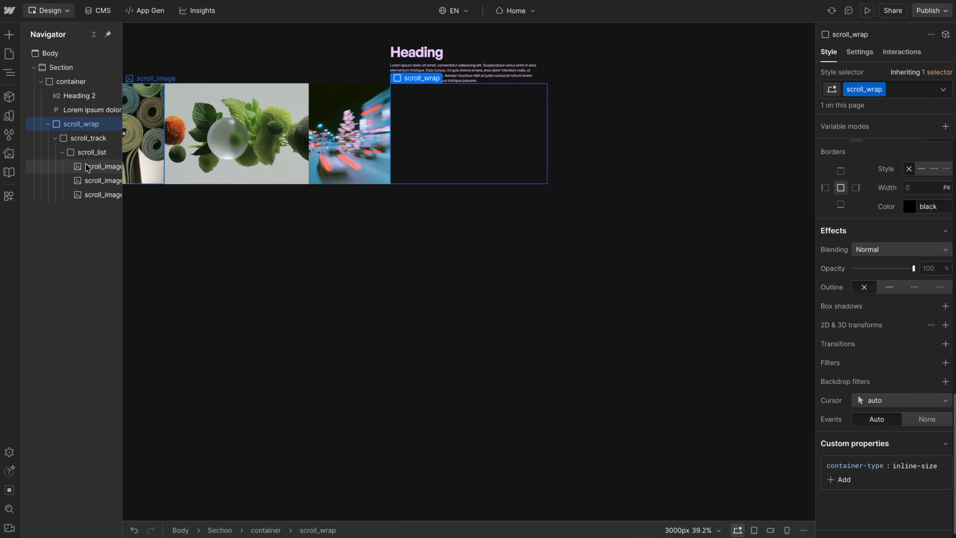
- Examine the width setting of scroll_image and compare it with the sizes of scroll_wrap and scroll_list
{"action": "left_click", "coordinate": [98, 168]}
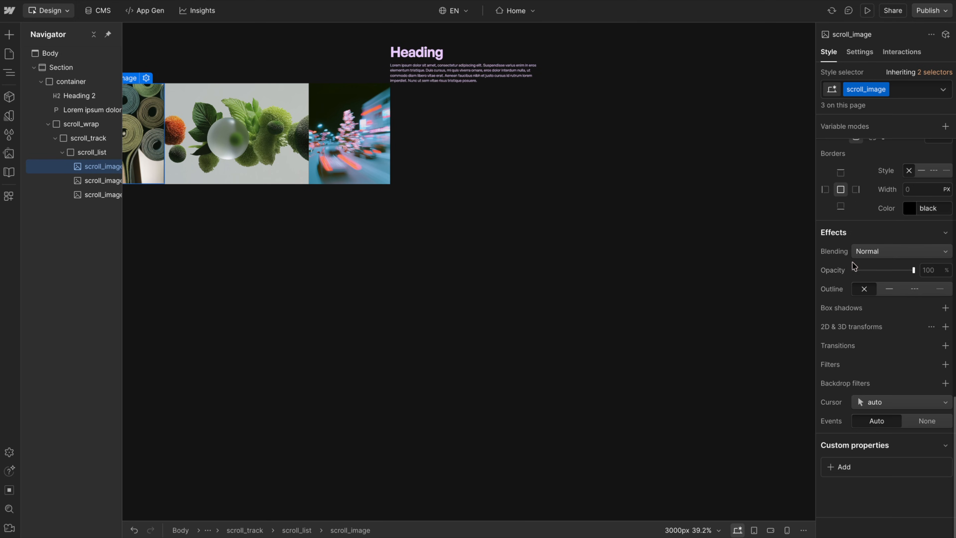
{"action": "scroll", "coordinate": [852, 267], "scroll_direction": "up", "scroll_amount": 15}
{"action": "scroll", "coordinate": [855, 230], "scroll_direction": "up", "scroll_amount": 2}
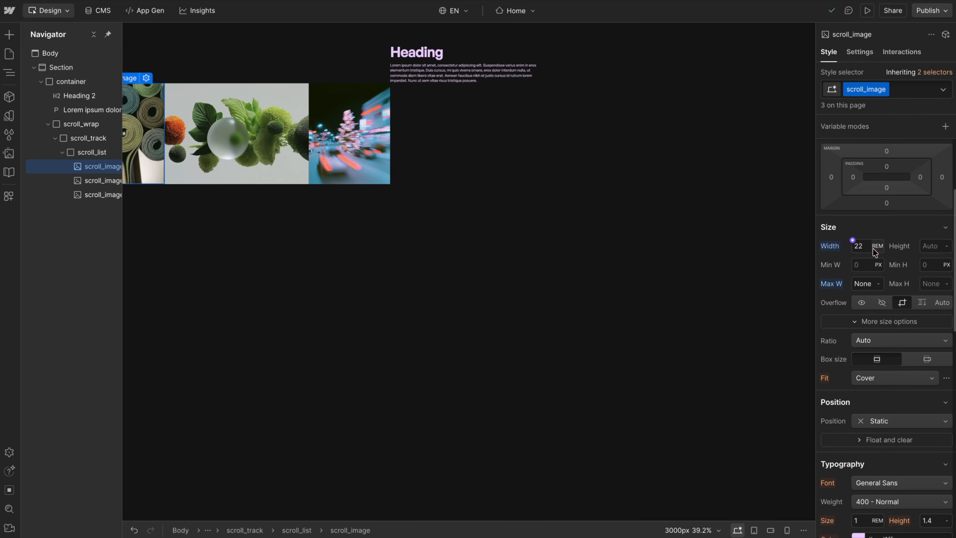
{"action": "left_click", "coordinate": [457, 96]}
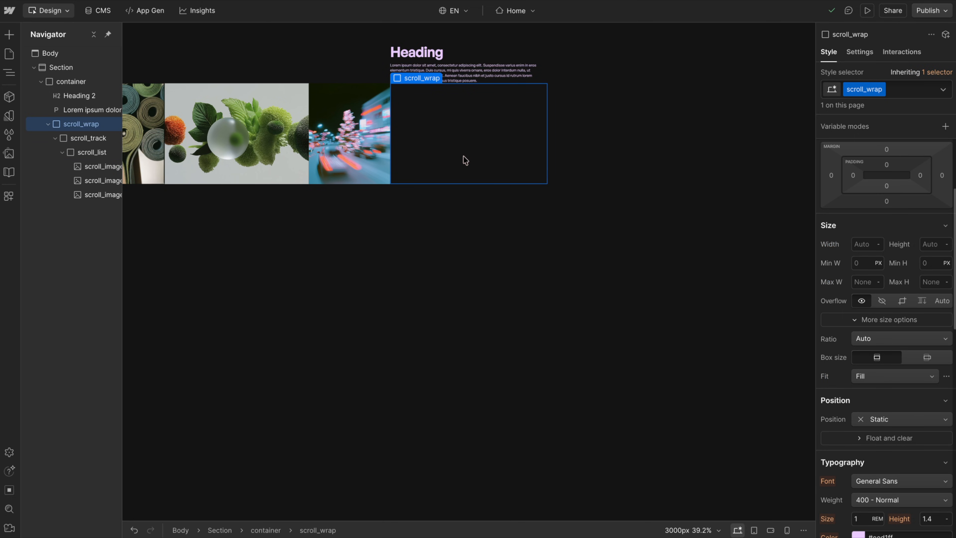
{"action": "left_click", "coordinate": [97, 166]}
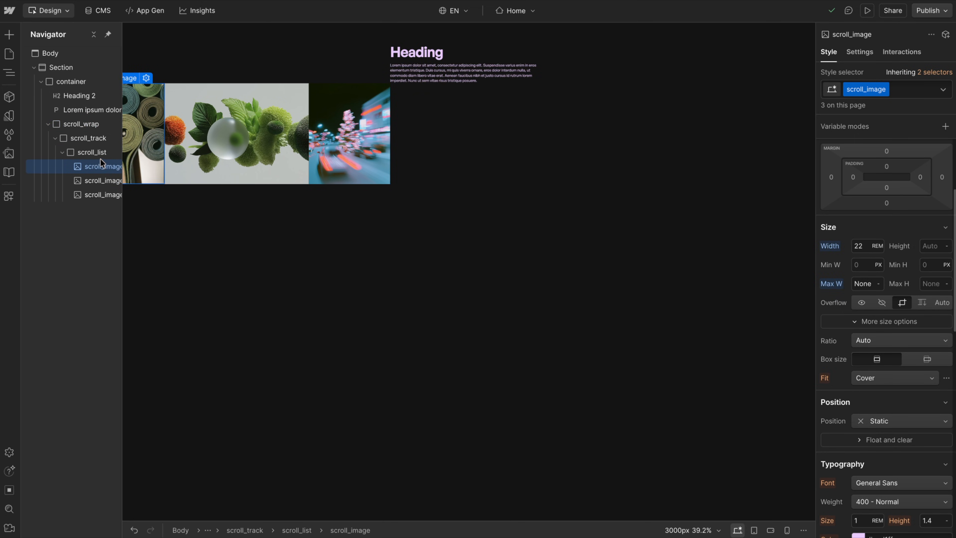
{"action": "left_click", "coordinate": [94, 151]}
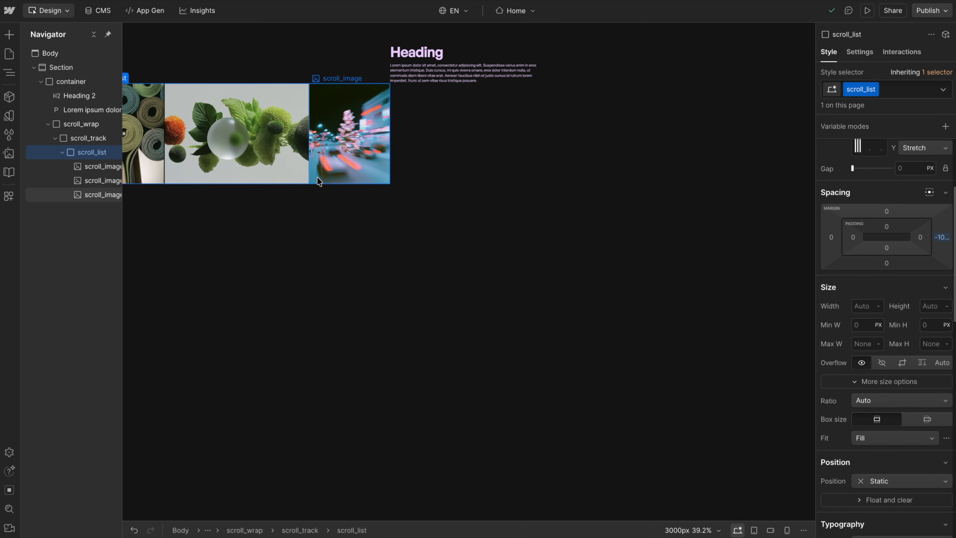
{"action": "left_click", "coordinate": [478, 130]}
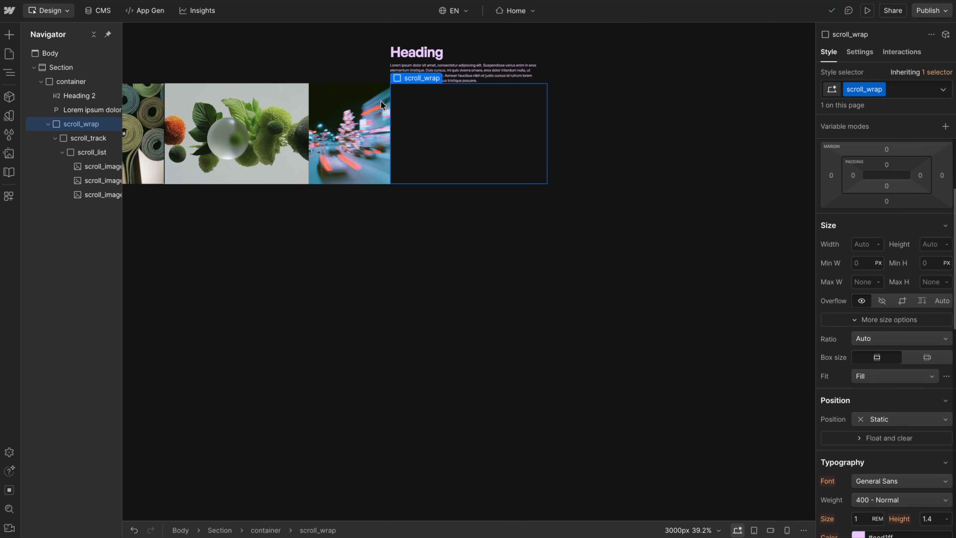
- Set the right margin of scroll_list to the custom value -100cqw
{"action": "left_click", "coordinate": [92, 152]}
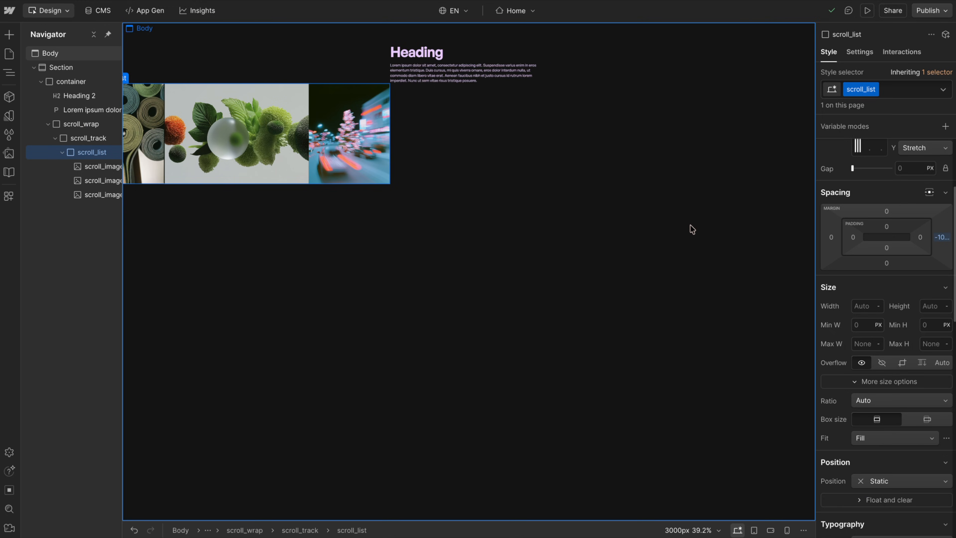
{"action": "left_click", "coordinate": [943, 238]}
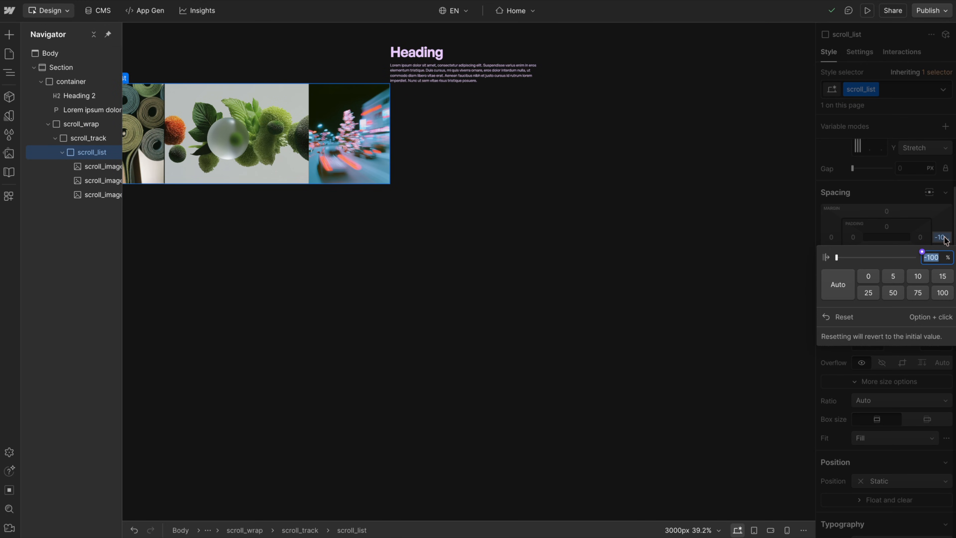
{"action": "key", "text": "equal"}
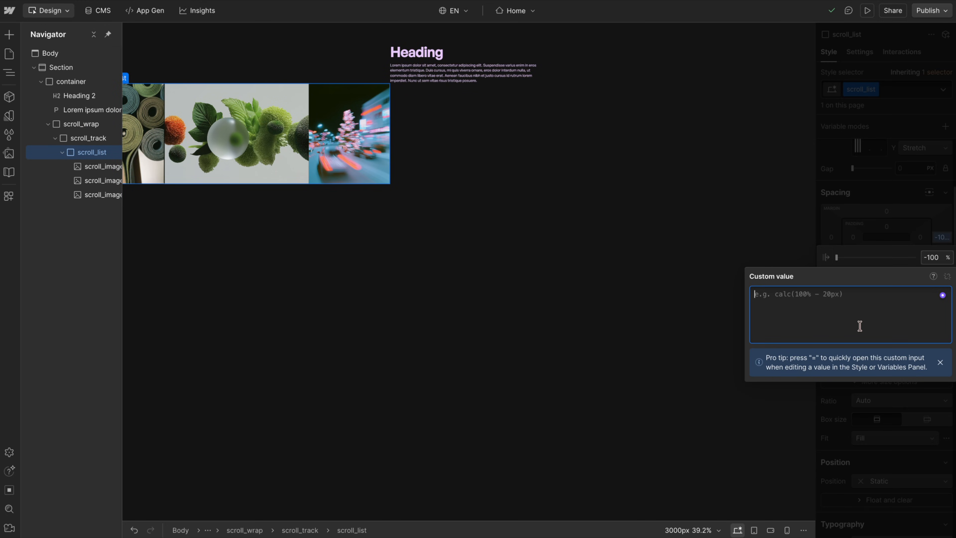
{"action": "type", "text": "-100cqw"}
{"action": "key", "text": "Return"}
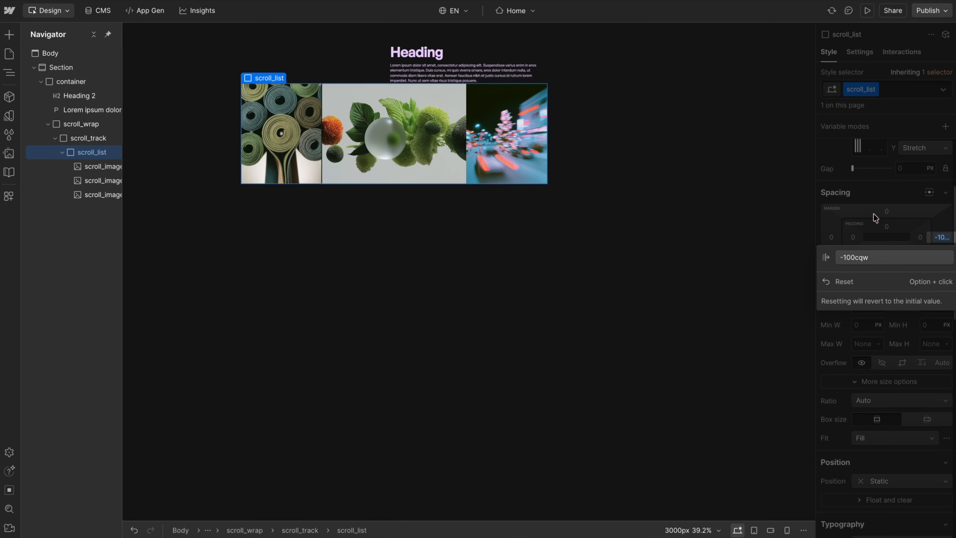
- Check the extent of scroll_wrap and the Move transform applied to scroll_track
{"action": "left_click", "coordinate": [97, 125]}
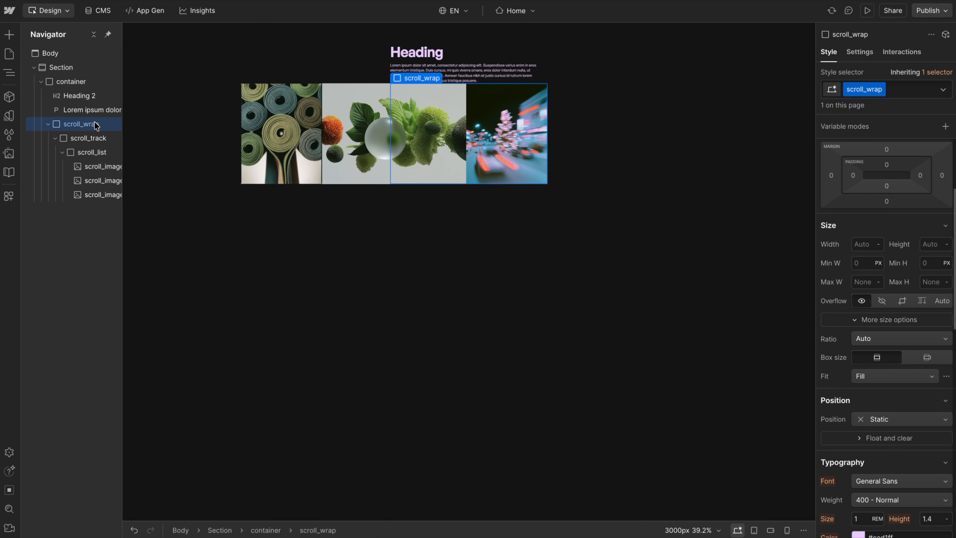
{"action": "left_click", "coordinate": [98, 139]}
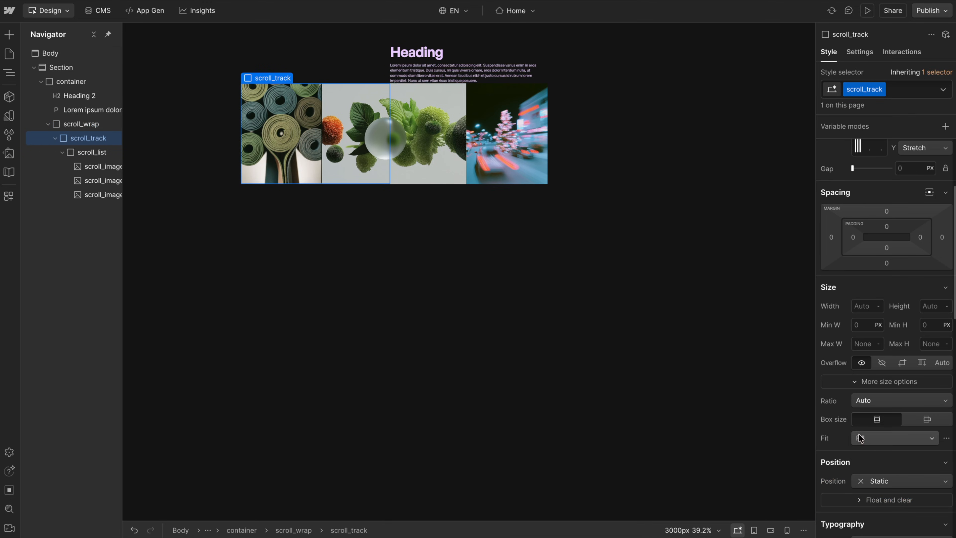
{"action": "scroll", "coordinate": [862, 345], "scroll_direction": "down", "scroll_amount": 10}
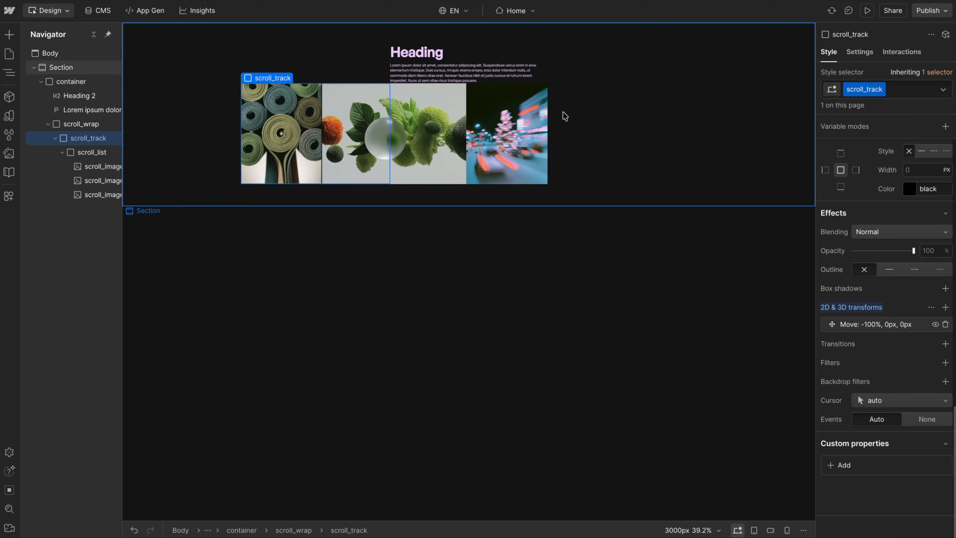
- Open scroll_track's Move transform and raise its X value in steps to 0%
{"action": "left_click", "coordinate": [881, 324]}
{"action": "double_click", "coordinate": [926, 369]}
{"action": "type", "text": "-40"}
{"action": "key", "text": "shift+Up"}
{"action": "key", "text": "shift+Up"}
{"action": "key", "text": "shift+Up"}
{"action": "key", "text": "shift+Up"}
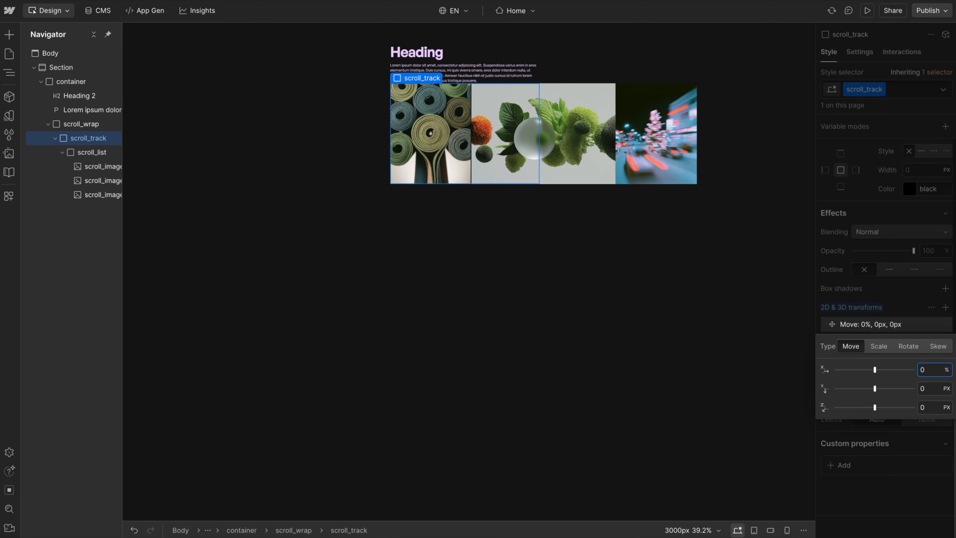
- Lower the X value of scroll_track's Move transform from 0% to -100% in 10% steps
{"action": "key", "text": "shift+Down"}
{"action": "key", "text": "shift+Down"}
{"action": "key", "text": "shift+Down"}
{"action": "key", "text": "shift+Down"}
{"action": "key", "text": "shift+Down"}
{"action": "key", "text": "shift+Down"}
{"action": "key", "text": "shift+Down"}
{"action": "key", "text": "shift+Down"}
{"action": "key", "text": "shift+Down"}
{"action": "key", "text": "shift+Down"}
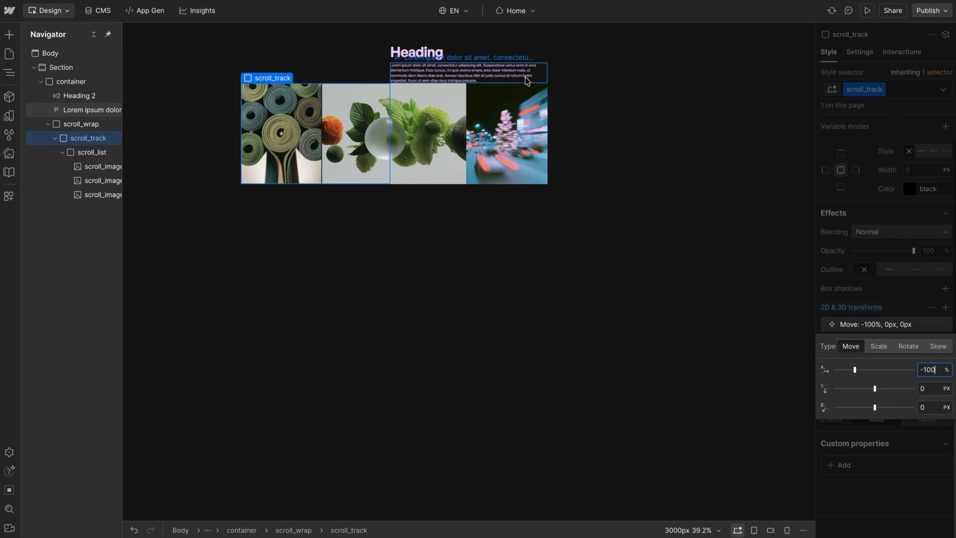
- Step scroll_track's X move up and down around the container's end, including -110%, and finish at -100%
{"action": "key", "text": "shift+Up"}
{"action": "key", "text": "shift+Up"}
{"action": "key", "text": "shift+Up"}
{"action": "key", "text": "shift+Up"}
{"action": "key", "text": "shift+Up"}
{"action": "key", "text": "shift+Down"}
{"action": "key", "text": "shift+Down"}
{"action": "key", "text": "shift+Down"}
{"action": "key", "text": "shift+Down"}
{"action": "key", "text": "shift+Down"}
{"action": "key", "text": "shift+Down"}
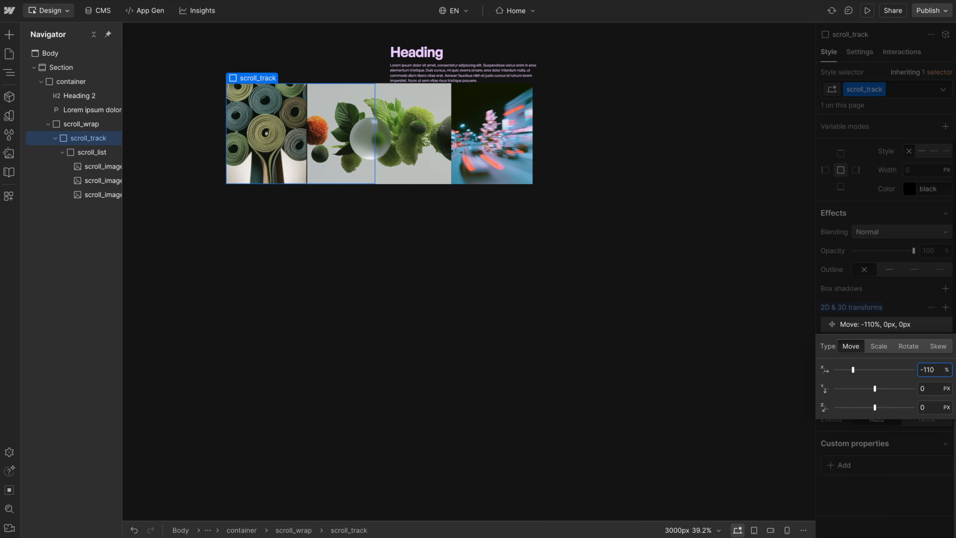
{"action": "key", "text": "shift+Down"}
{"action": "key", "text": "shift+Up"}
{"action": "key", "text": "shift+Up"}
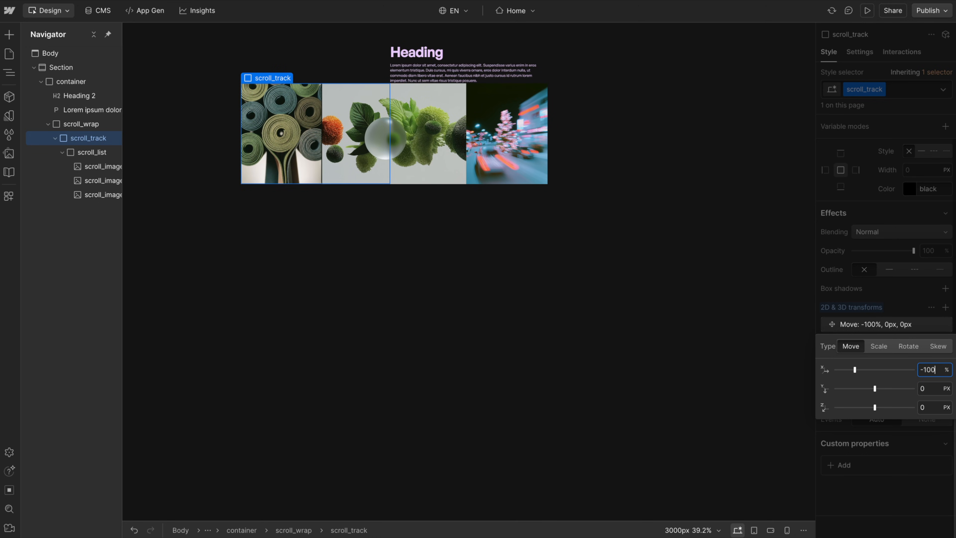
- Duplicate the last scroll_image twice and select scroll_track to check its Move transform
{"action": "left_click", "coordinate": [480, 123]}
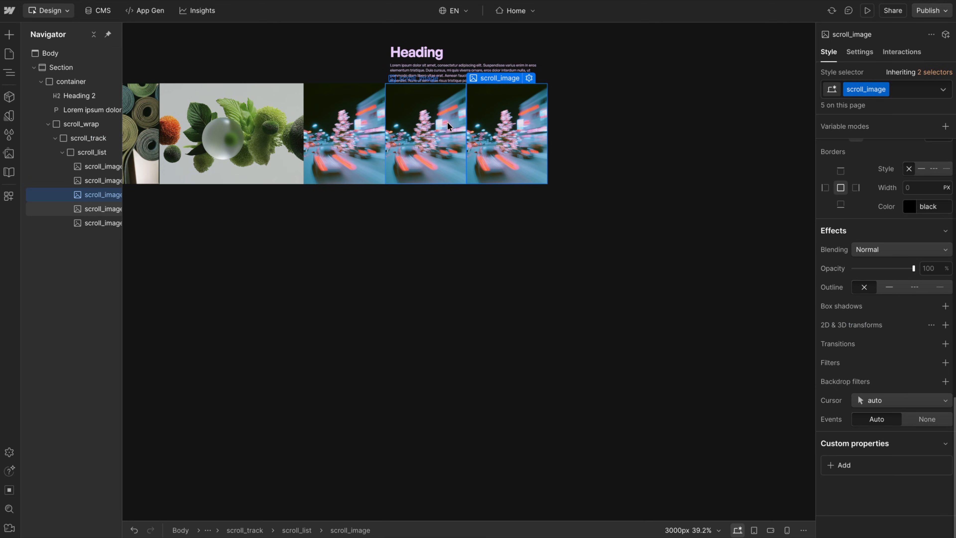
{"action": "left_click", "coordinate": [94, 138]}
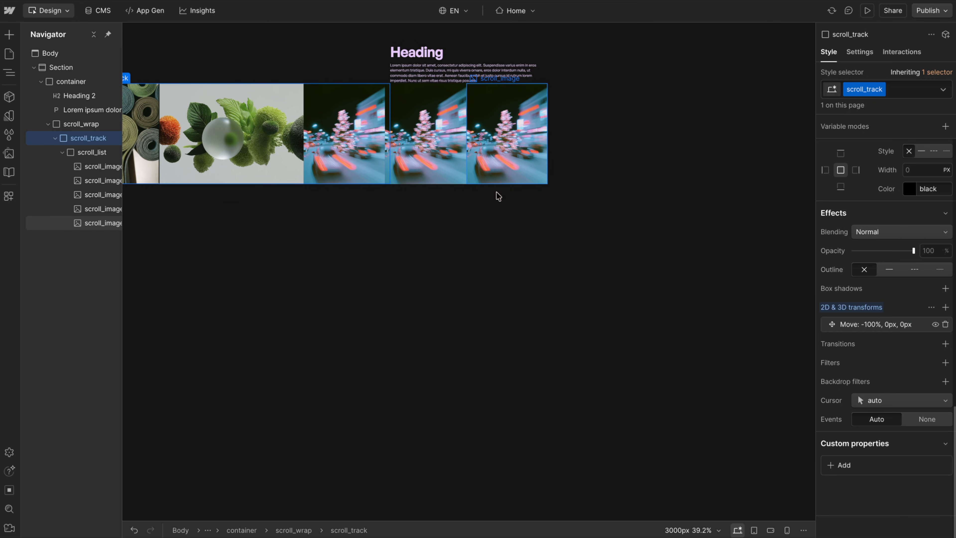
- Preview the image row at the tablet and landscape mobile breakpoints, and return to the base breakpoint with a 3000 px canvas
{"action": "left_click", "coordinate": [152, 141]}
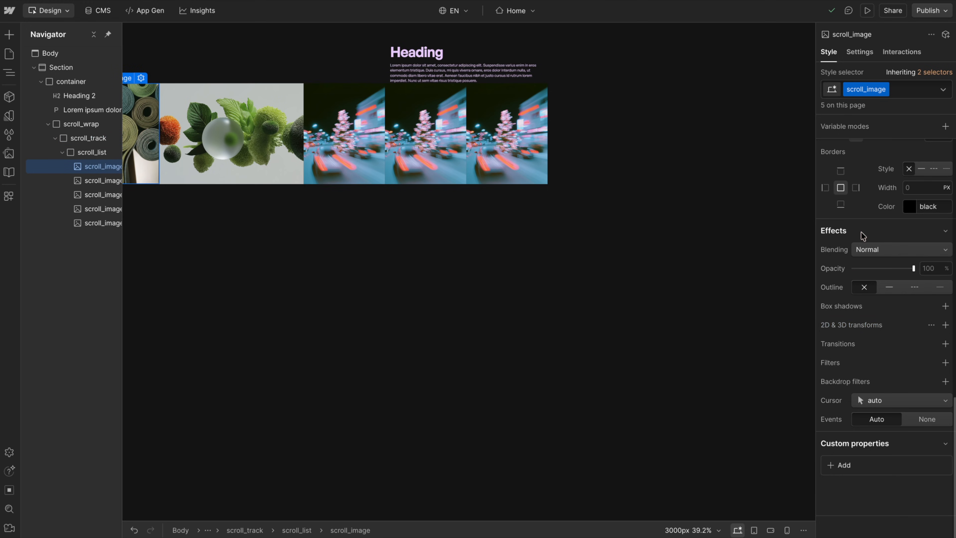
{"action": "scroll", "coordinate": [863, 238], "scroll_direction": "up", "scroll_amount": 10}
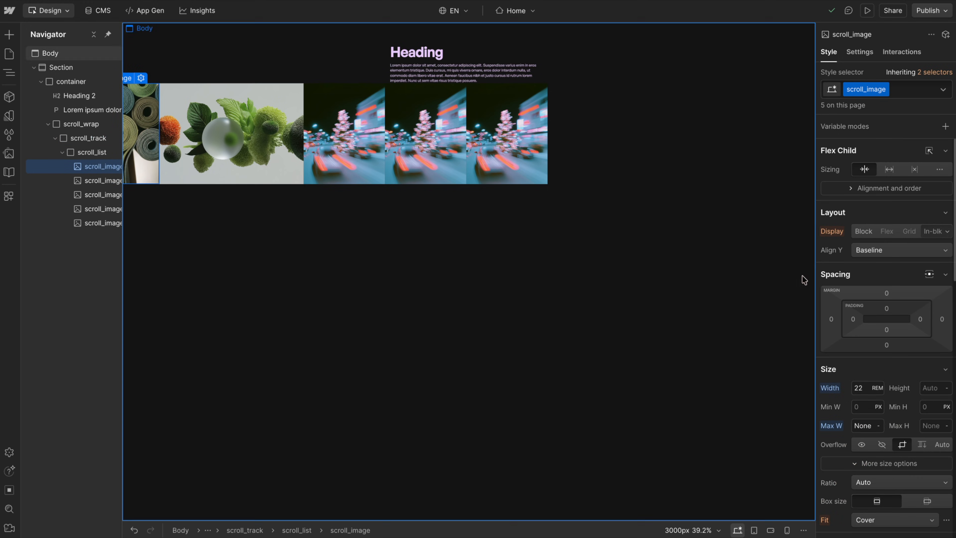
{"action": "left_click", "coordinate": [754, 530]}
{"action": "left_click", "coordinate": [770, 530]}
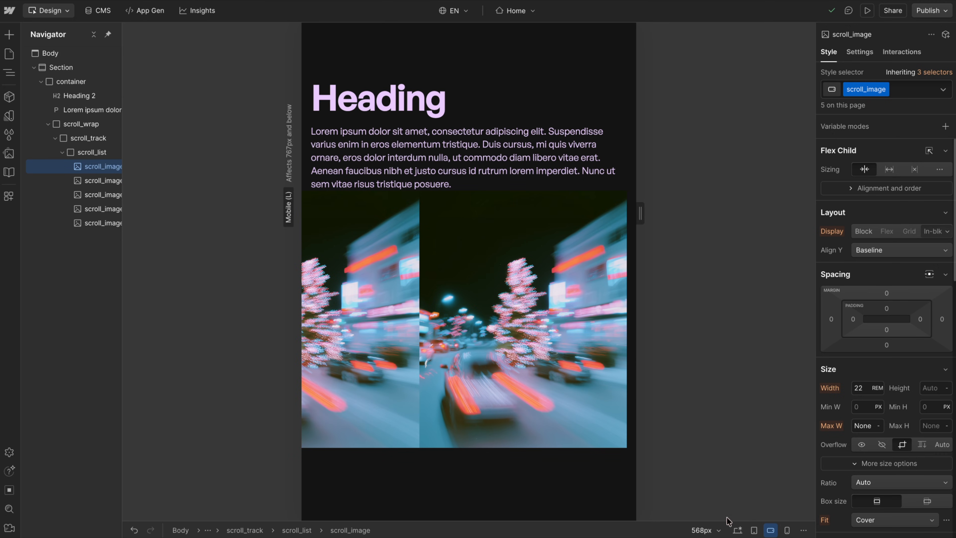
{"action": "left_click", "coordinate": [739, 530]}
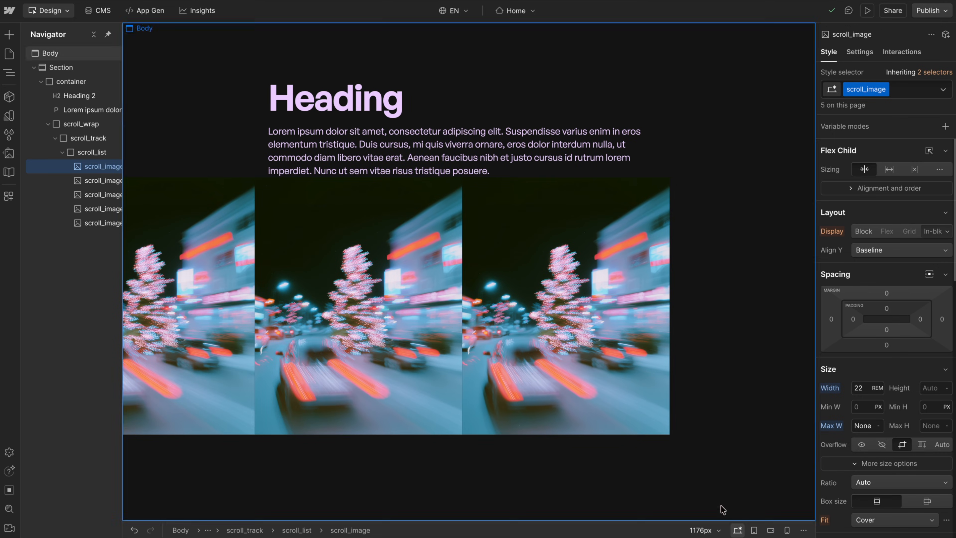
{"action": "left_click", "coordinate": [704, 530]}
{"action": "type", "text": "3"}
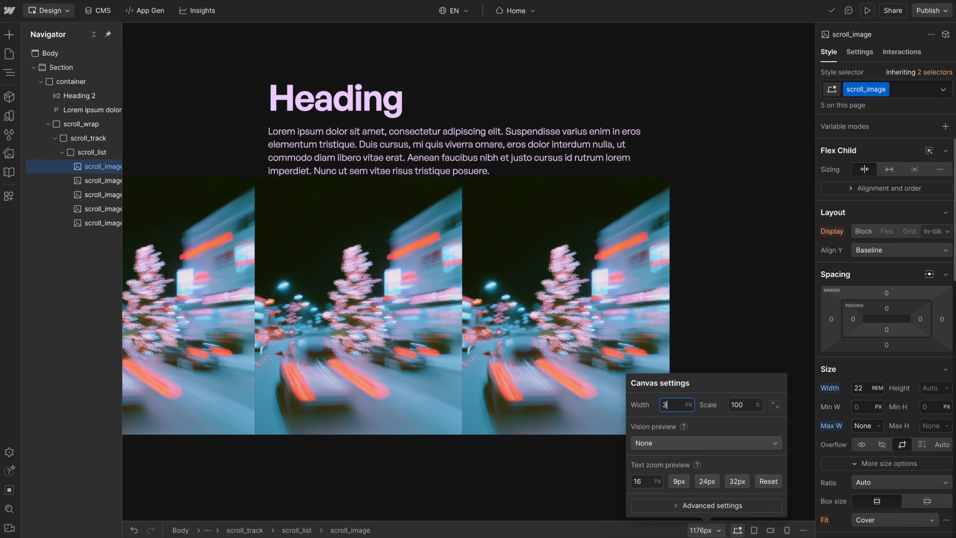
{"action": "key", "text": "Return"}
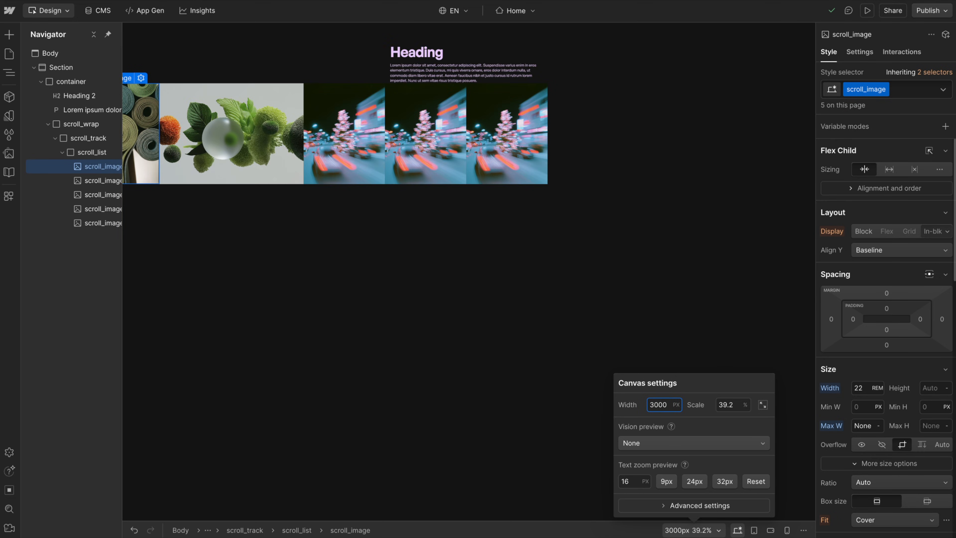
- Try the custom value 50cqw as the width of scroll_image
{"action": "left_click", "coordinate": [856, 384]}
{"action": "left_click", "coordinate": [862, 388]}
{"action": "key", "text": "equal"}
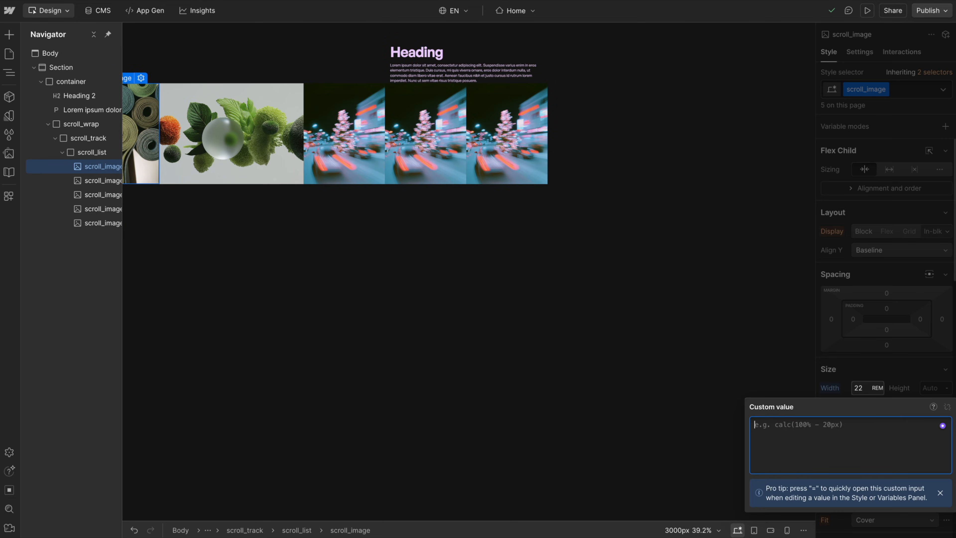
{"action": "type", "text": "50cqw"}
{"action": "key", "text": "Return"}
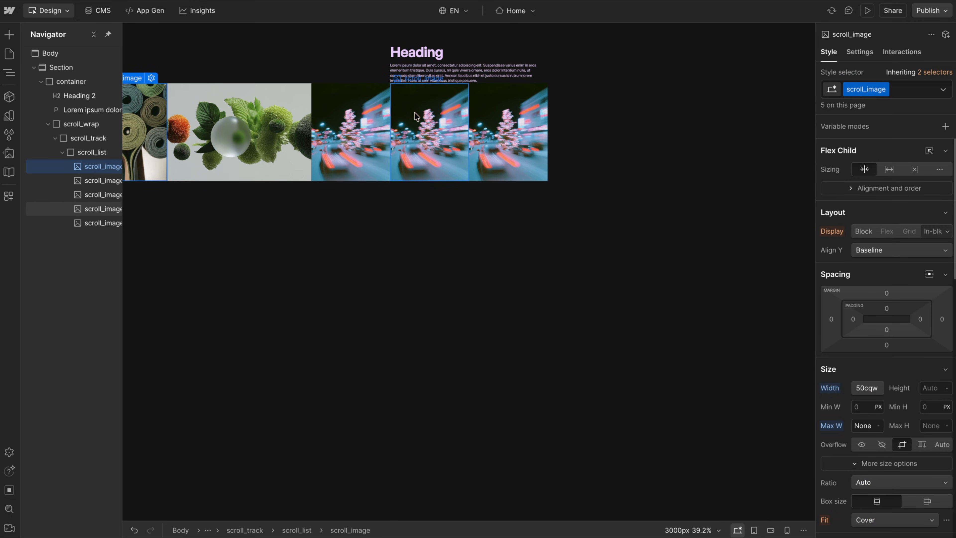
- Preview the 50cqw-wide images at the landscape and portrait mobile breakpoints
{"action": "left_click", "coordinate": [551, 302]}
{"action": "key", "text": "shift+3"}
{"action": "key", "text": "shift+4"}
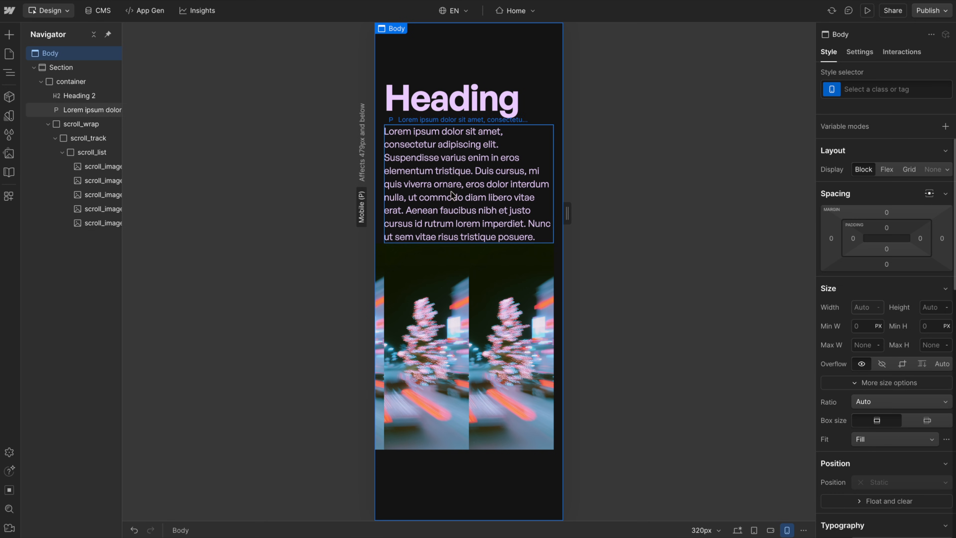
- Return to the base breakpoint with a 3000 px canvas and undo the last width change of scroll_image
{"action": "key", "text": "shift+1"}
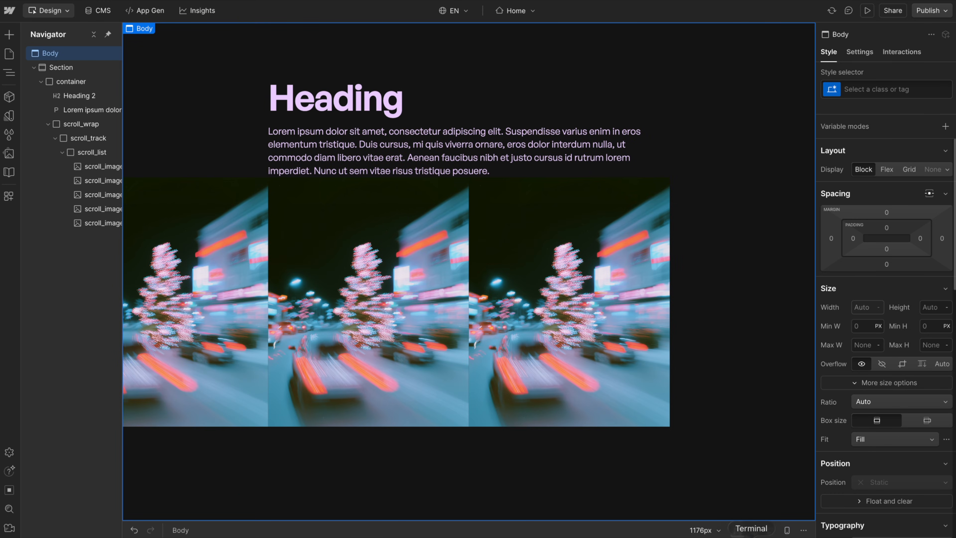
{"action": "left_click", "coordinate": [704, 530]}
{"action": "type", "text": "3000"}
{"action": "key", "text": "Return"}
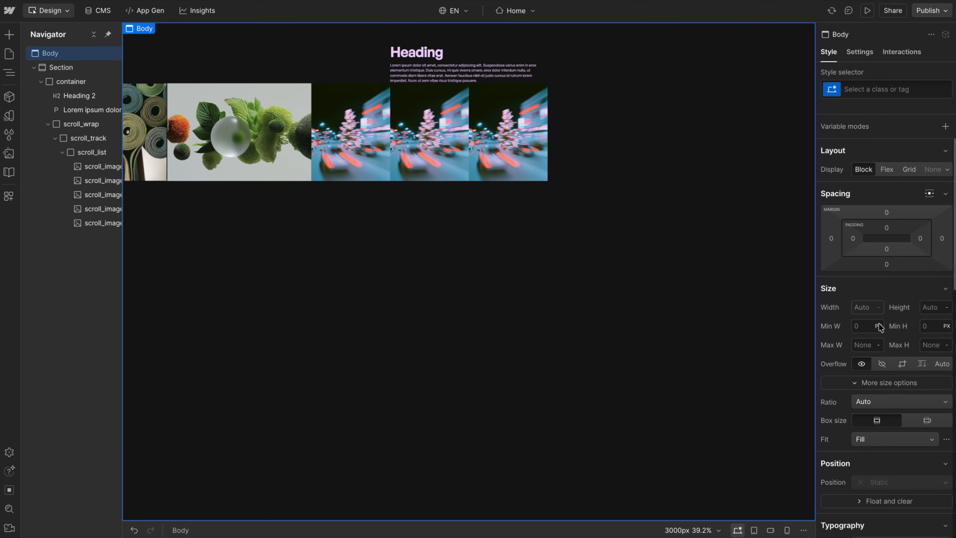
{"action": "left_click", "coordinate": [165, 135]}
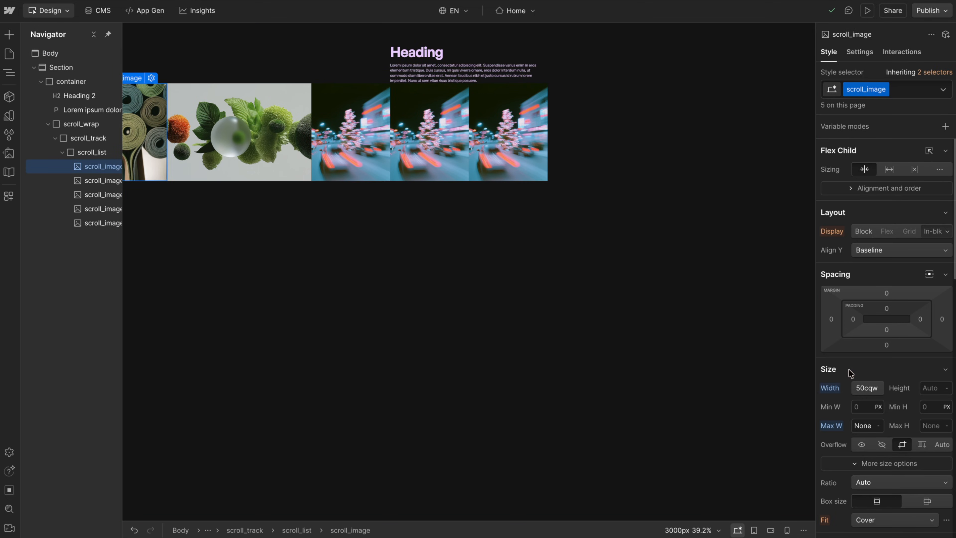
{"action": "key", "text": "super+z"}
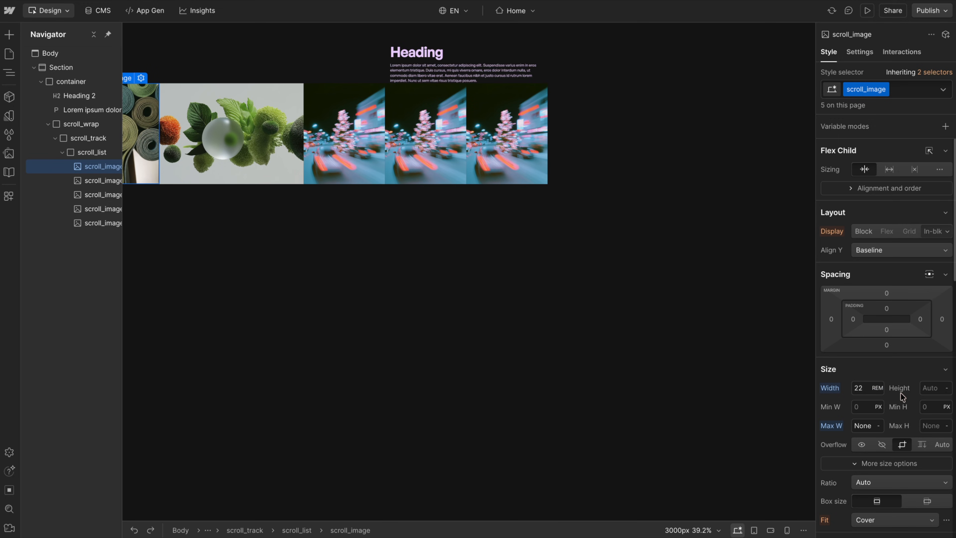
- Inspect the last scroll_image at the portrait mobile breakpoint, and return to the base breakpoint with a 1920 px canvas
{"action": "left_click", "coordinate": [787, 530]}
{"action": "left_click", "coordinate": [481, 285]}
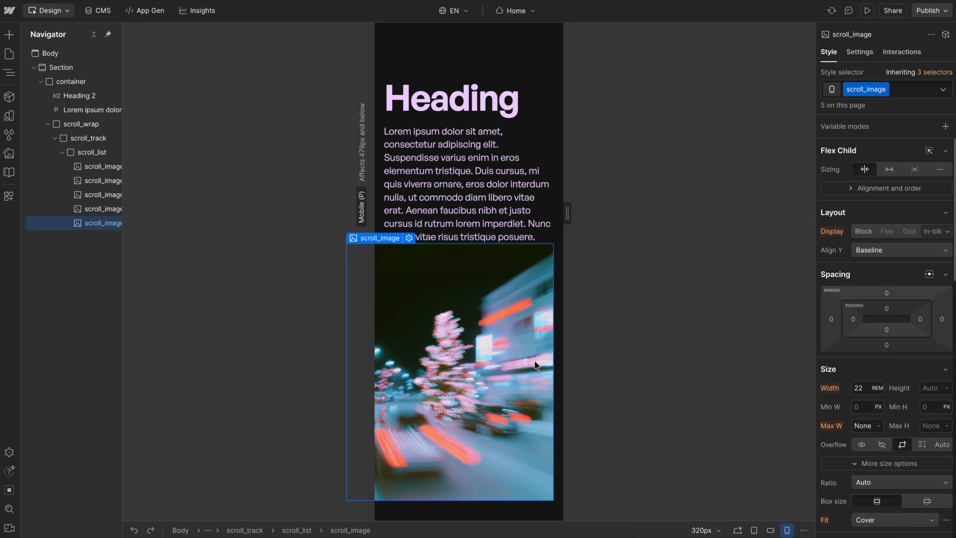
{"action": "left_click", "coordinate": [737, 530]}
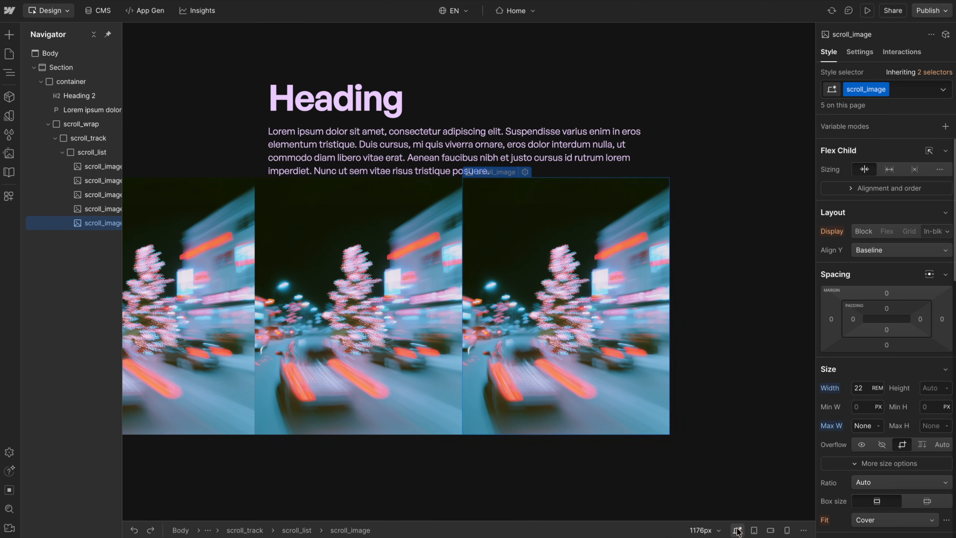
{"action": "left_click", "coordinate": [703, 530]}
{"action": "type", "text": "1920"}
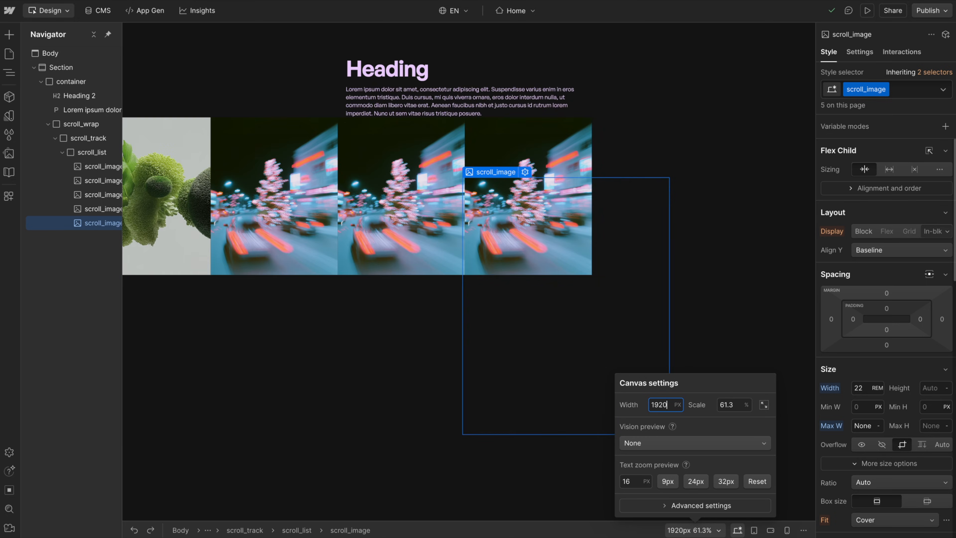
- Examine the fourth scroll_image's size settings and the extents of scroll_list and scroll_wrap
{"action": "left_click", "coordinate": [443, 190]}
{"action": "left_click", "coordinate": [379, 173]}
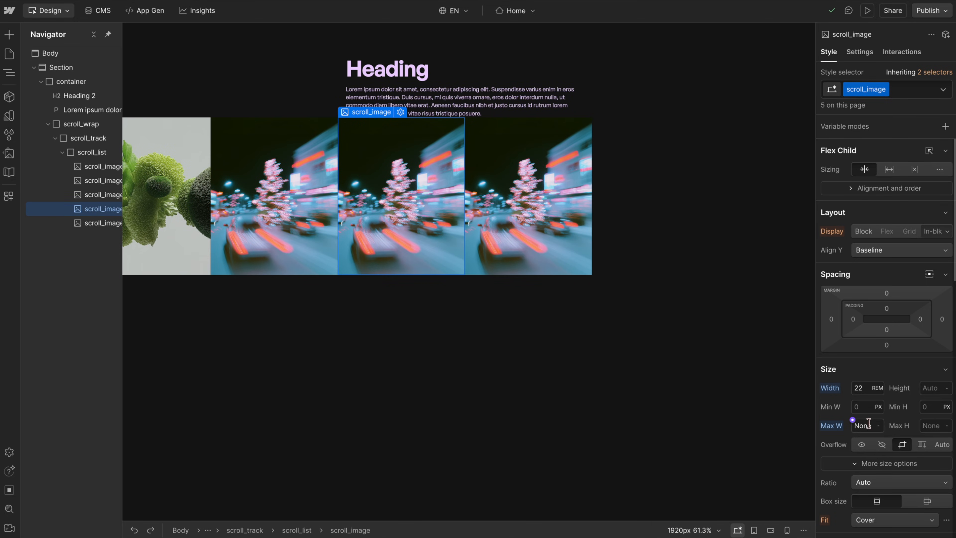
{"action": "left_click", "coordinate": [97, 153]}
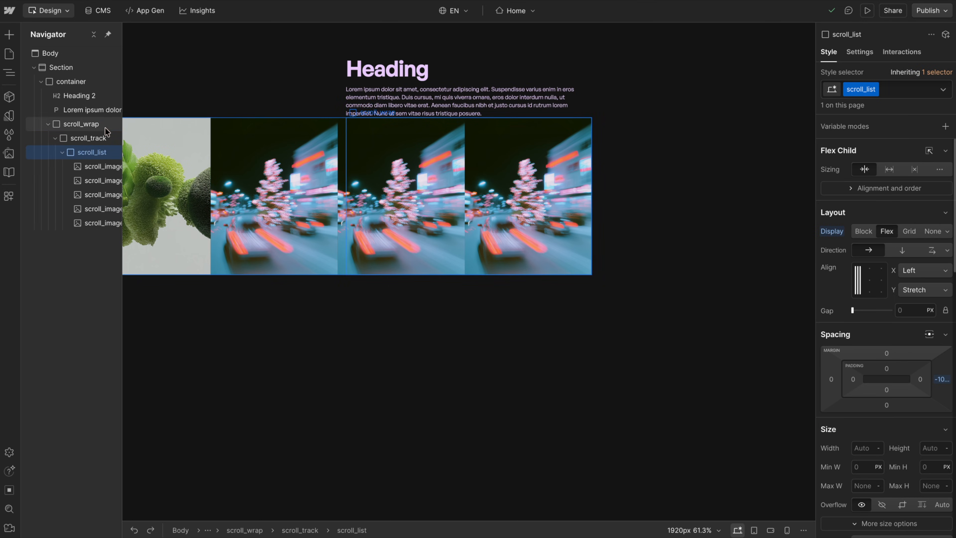
{"action": "left_click", "coordinate": [98, 126]}
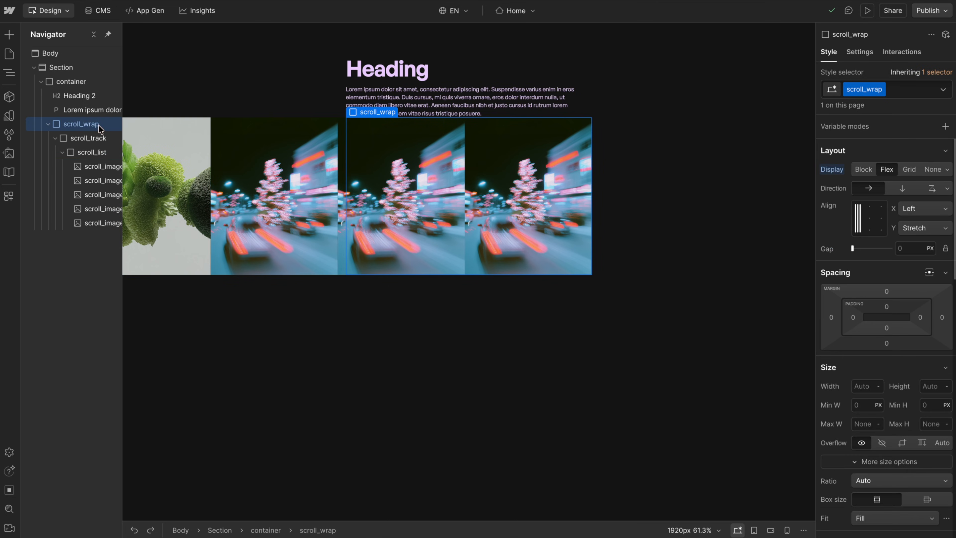
- Set the maximum width of scroll_image to the custom value 100cqw
{"action": "left_click", "coordinate": [99, 167]}
{"action": "left_click", "coordinate": [866, 426]}
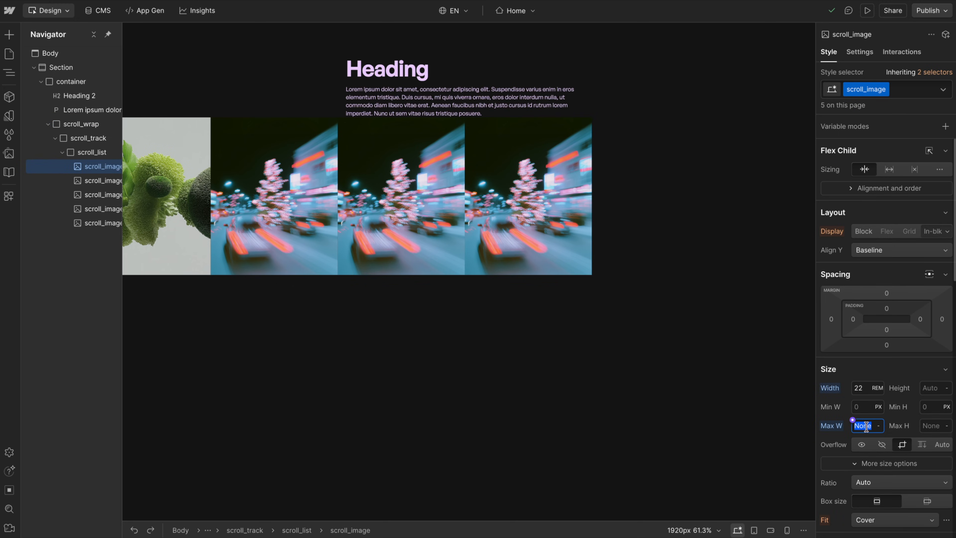
{"action": "key", "text": "equal"}
{"action": "type", "text": "100cqw"}
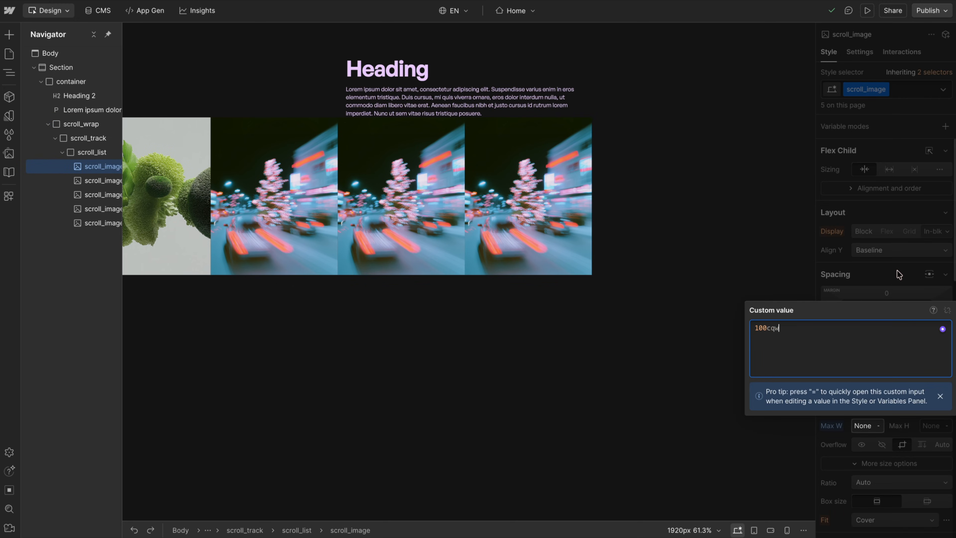
{"action": "key", "text": "Return"}
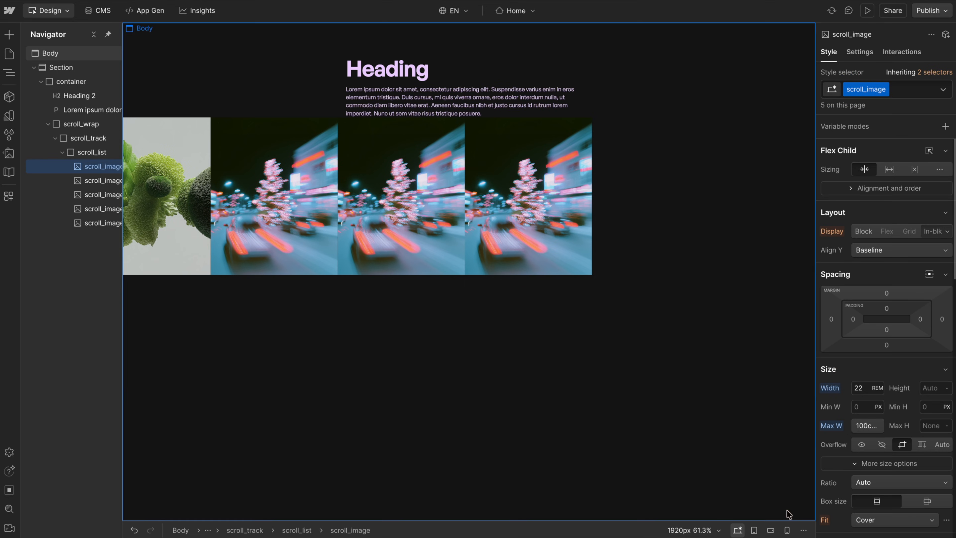
- Preview the portrait mobile breakpoint narrowed to 240 px and compare the last image with scroll_wrap
{"action": "left_click", "coordinate": [787, 530]}
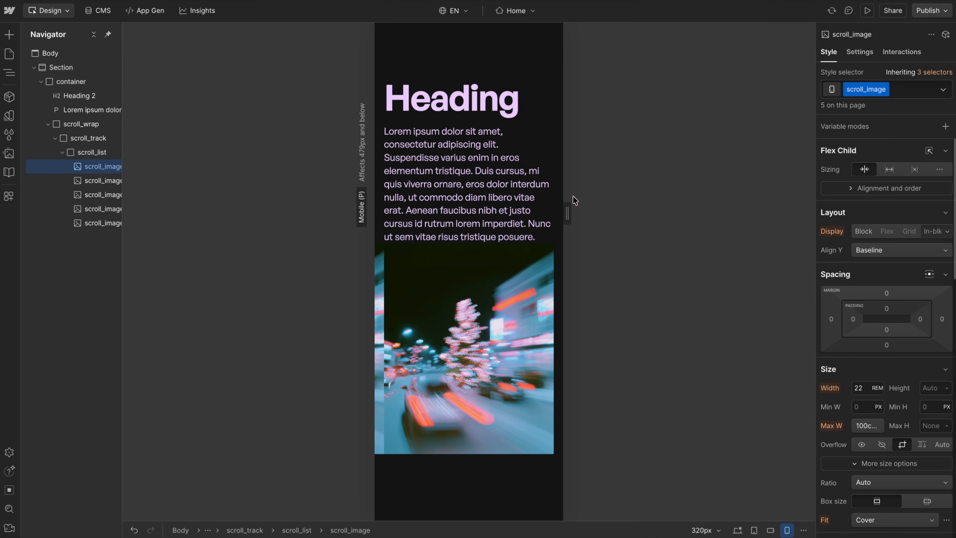
{"action": "left_click_drag", "start_coordinate": [567, 214], "coordinate": [542, 213]}
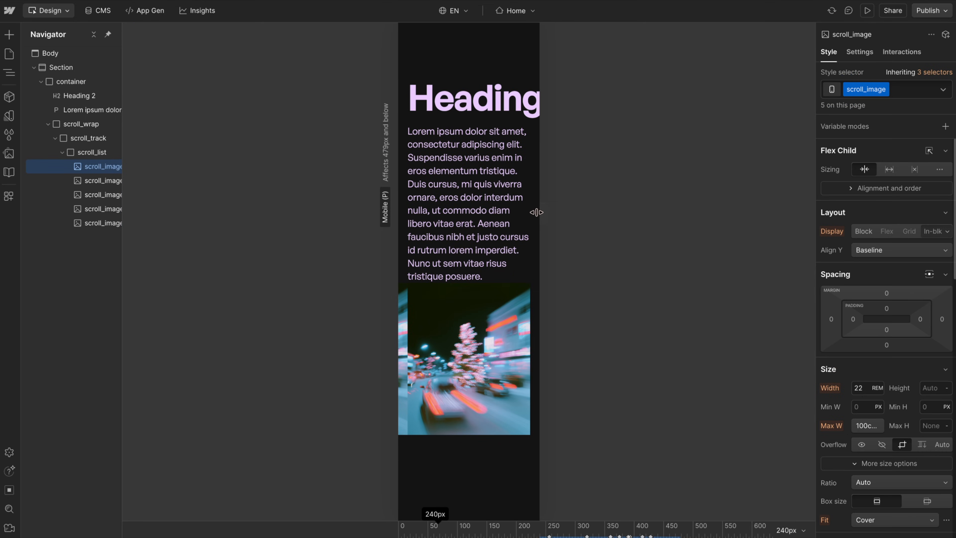
{"action": "left_click", "coordinate": [83, 125]}
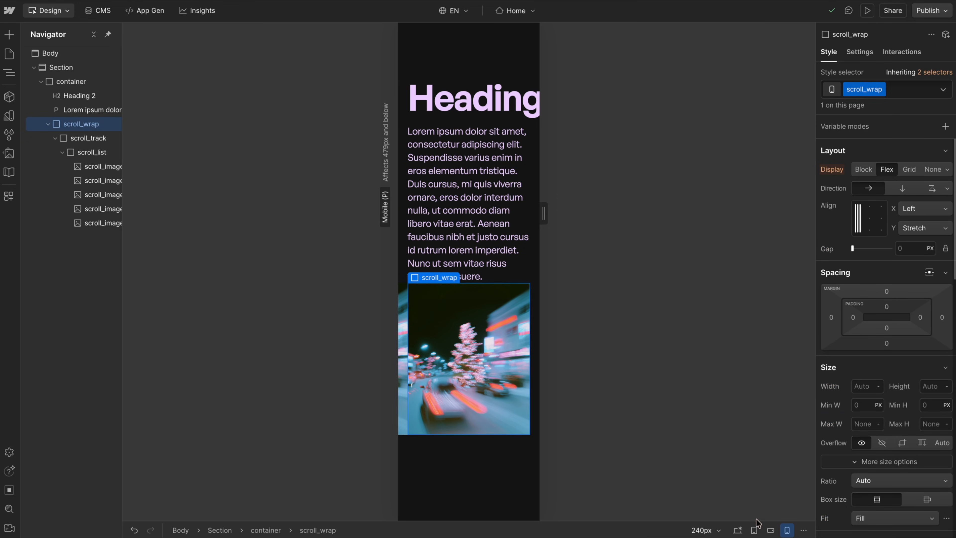
- Set the container's side padding to about 2.9 rem at the base breakpoint and check scroll_list's alignment
{"action": "left_click", "coordinate": [738, 530]}
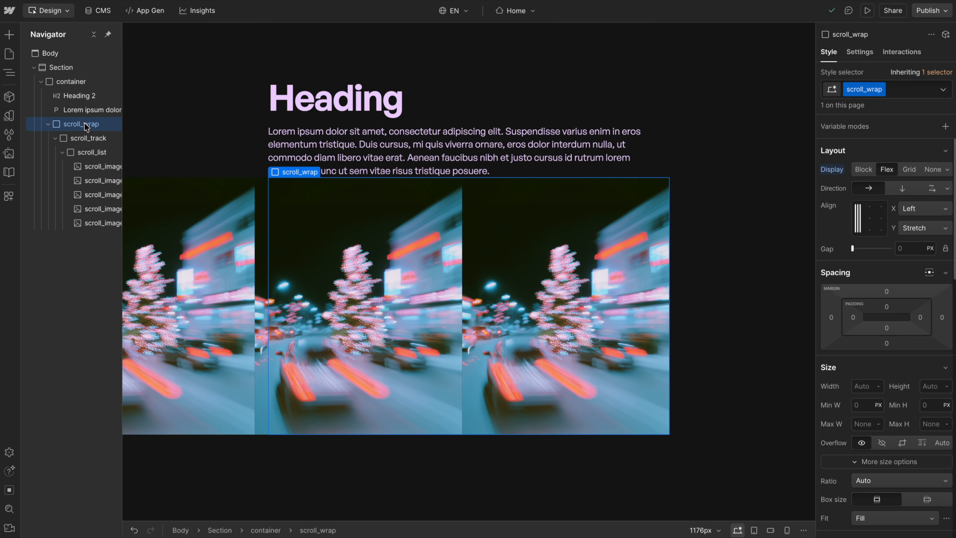
{"action": "left_click", "coordinate": [71, 81]}
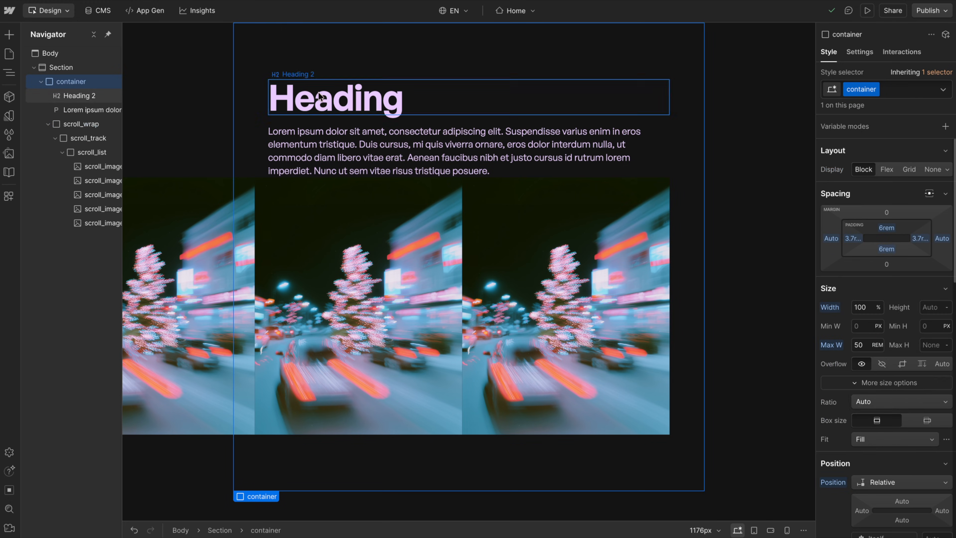
{"action": "mouse_move", "coordinate": [851, 241]}
{"action": "left_mouse_down"}
{"action": "mouse_move", "coordinate": [866, 240]}
{"action": "mouse_move", "coordinate": [836, 238]}
{"action": "left_mouse_up"}
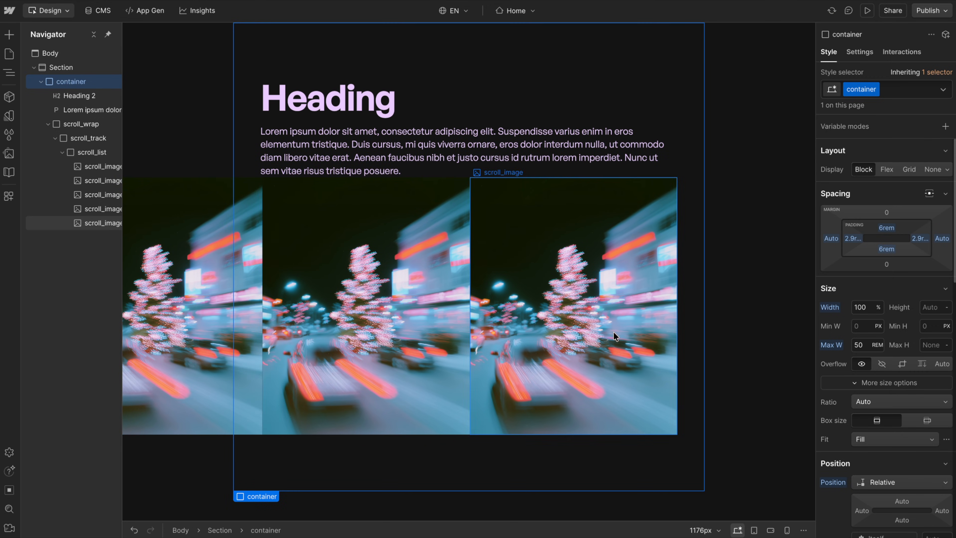
{"action": "left_click", "coordinate": [87, 151]}
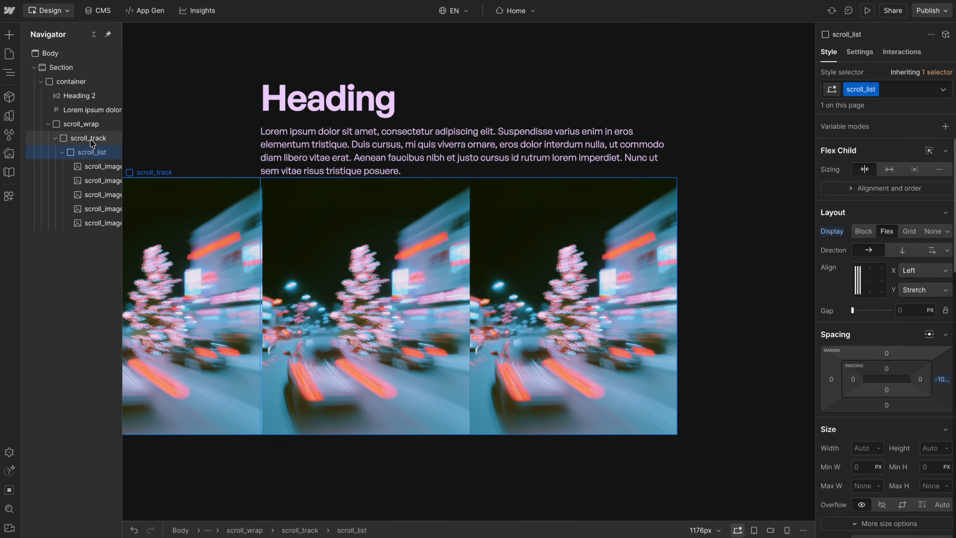
- Remove the -100% move transform from scroll_track
{"action": "left_click", "coordinate": [91, 138]}
{"action": "scroll", "coordinate": [843, 328], "scroll_direction": "down", "scroll_amount": 10}
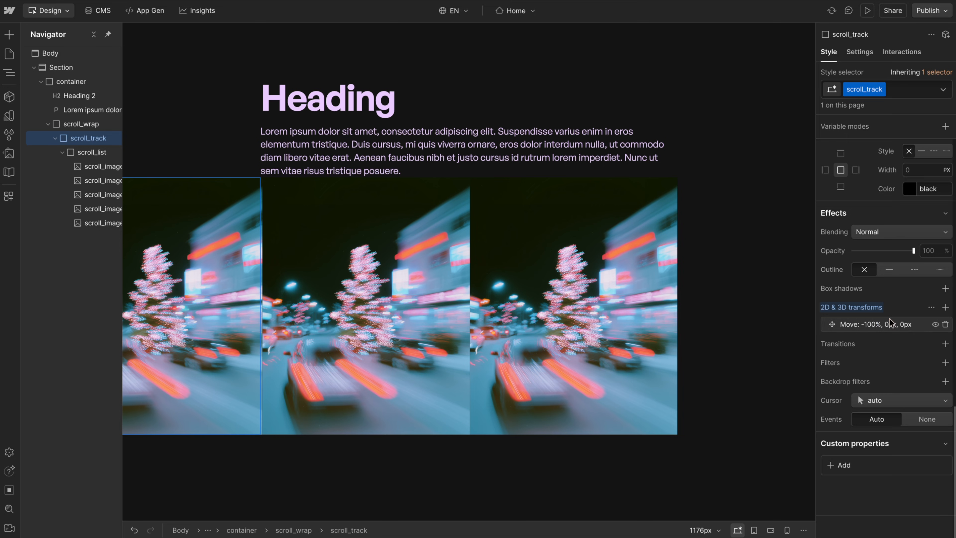
{"action": "left_click", "coordinate": [864, 307]}
{"action": "left_click", "coordinate": [862, 328]}
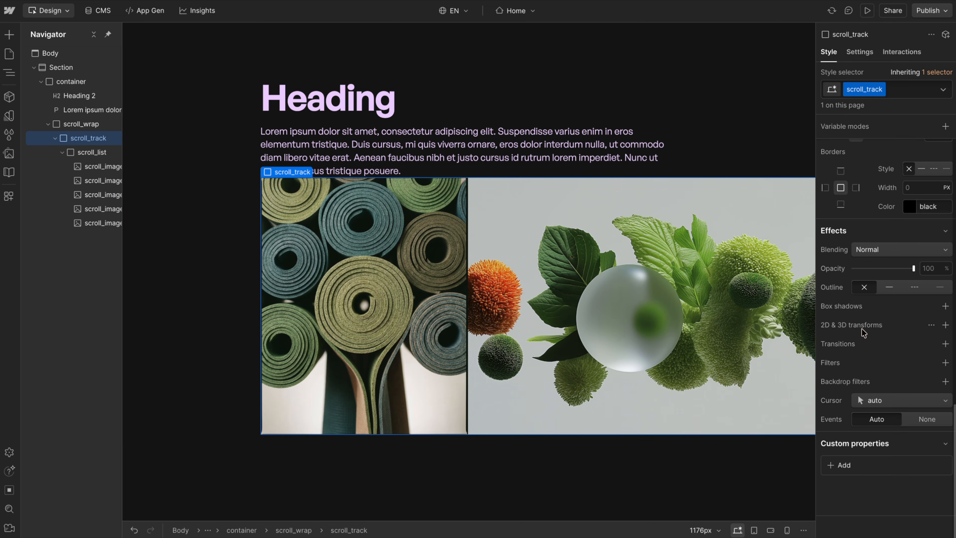
- Give the section the new class scroll_component and set its height to 200vh
{"action": "left_click", "coordinate": [48, 124]}
{"action": "left_click", "coordinate": [60, 67]}
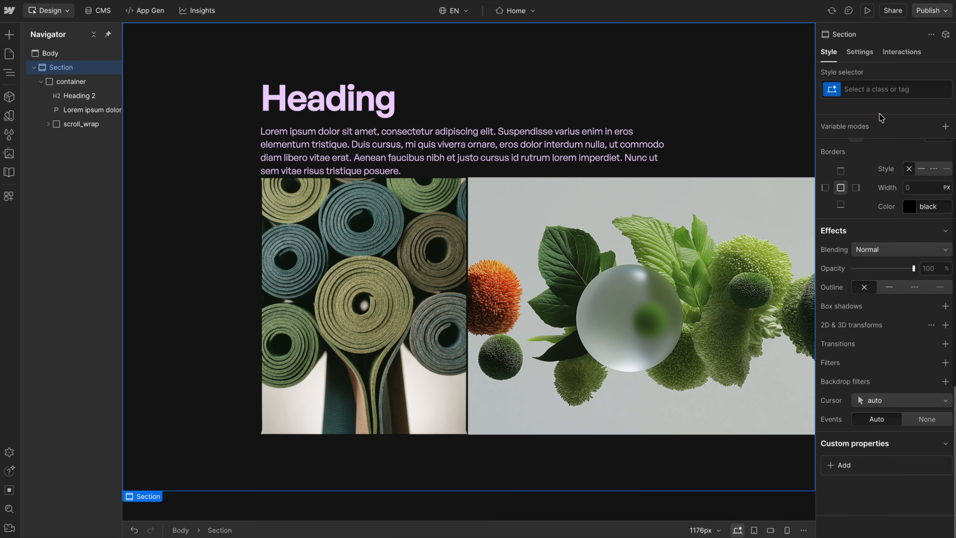
{"action": "left_click", "coordinate": [874, 87]}
{"action": "type", "text": "scroll"}
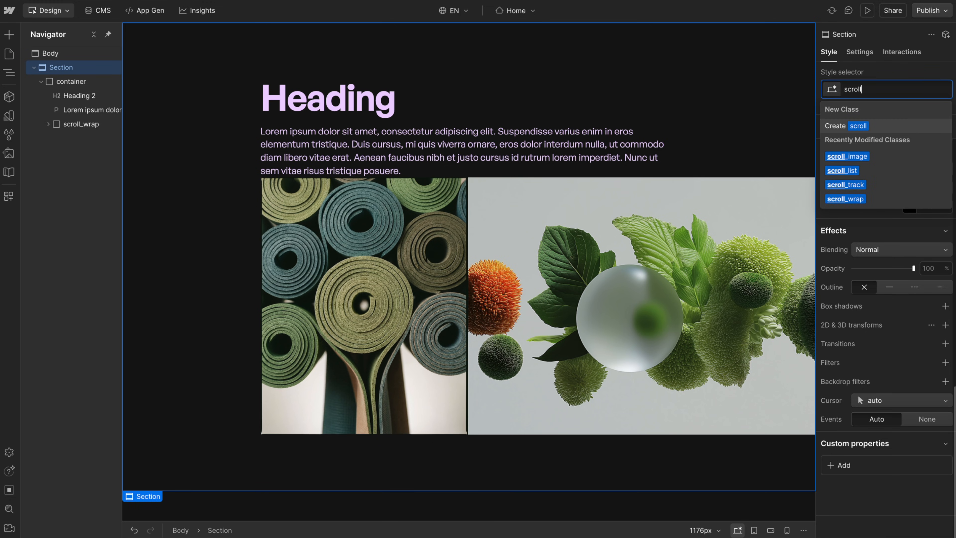
{"action": "type", "text": "_component"}
{"action": "key", "text": "Return"}
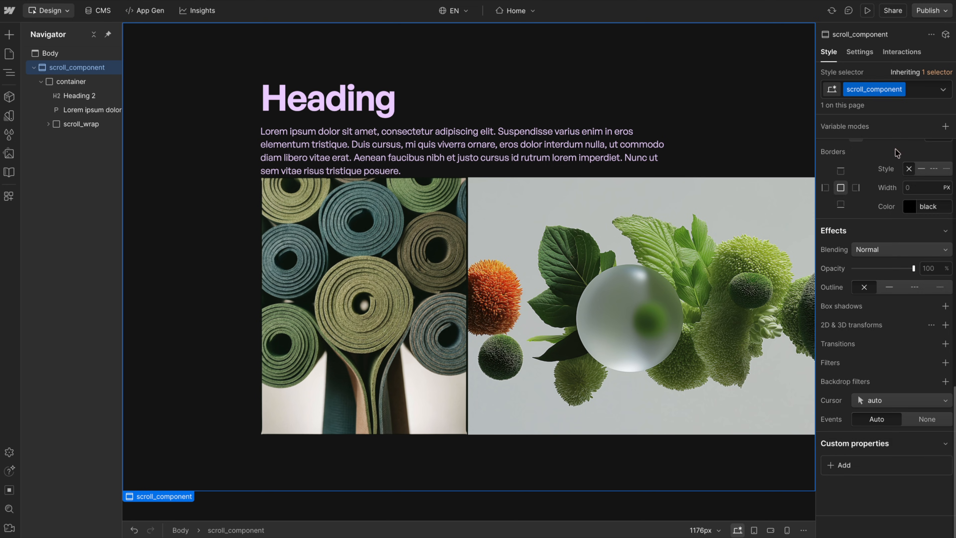
{"action": "left_click", "coordinate": [932, 307]}
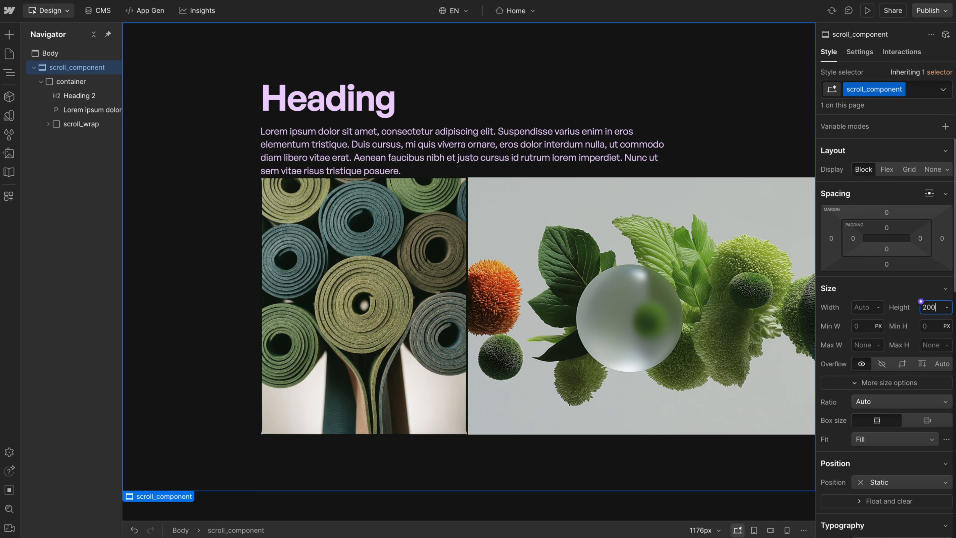
{"action": "key", "text": "Return"}
- Set the container's height to 100vh
{"action": "left_click", "coordinate": [94, 82]}
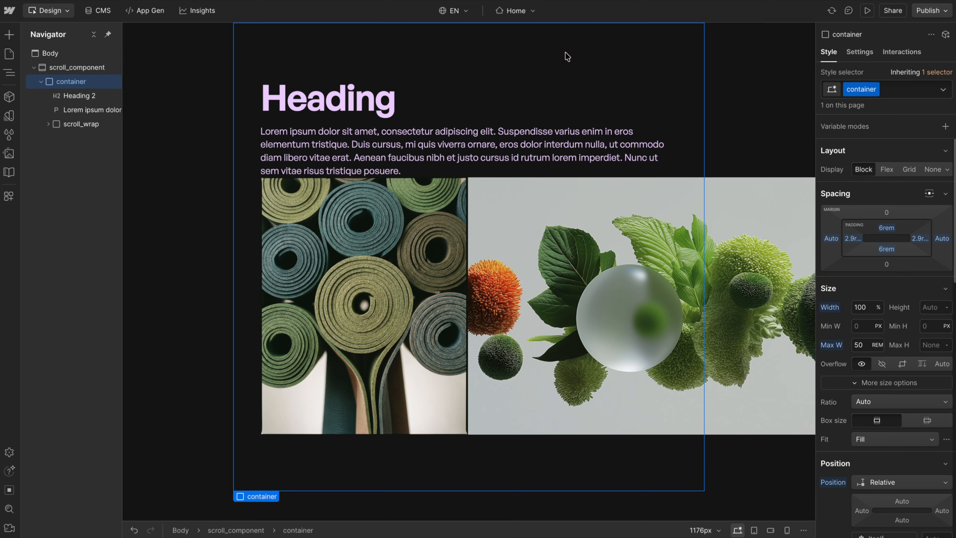
{"action": "left_click", "coordinate": [935, 308]}
{"action": "type", "text": "100vh"}
{"action": "key", "text": "Return"}
{"action": "scroll", "coordinate": [896, 226], "scroll_direction": "down", "scroll_amount": 1}
{"action": "scroll", "coordinate": [896, 226], "scroll_direction": "up", "scroll_amount": 1}
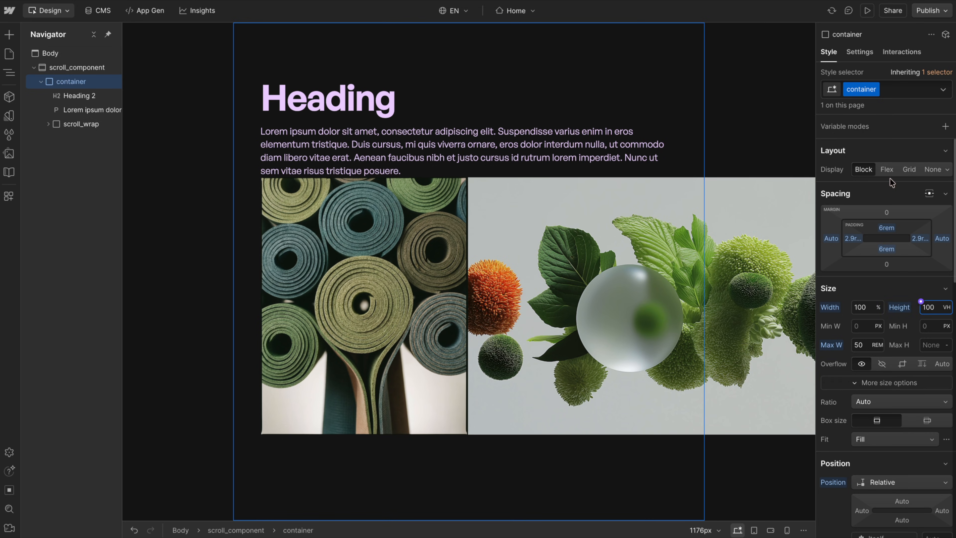
- Make the container a vertical flex layout with its children centred on the Y axis
{"action": "left_click", "coordinate": [887, 169]}
{"action": "left_click", "coordinate": [902, 188]}
{"action": "left_click", "coordinate": [921, 228]}
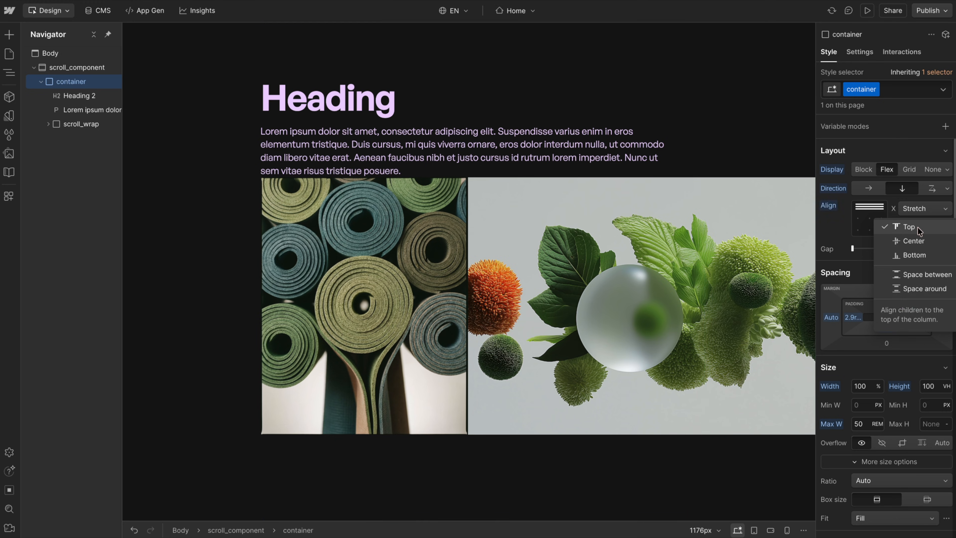
{"action": "left_click", "coordinate": [921, 210]}
{"action": "left_click", "coordinate": [861, 220]}
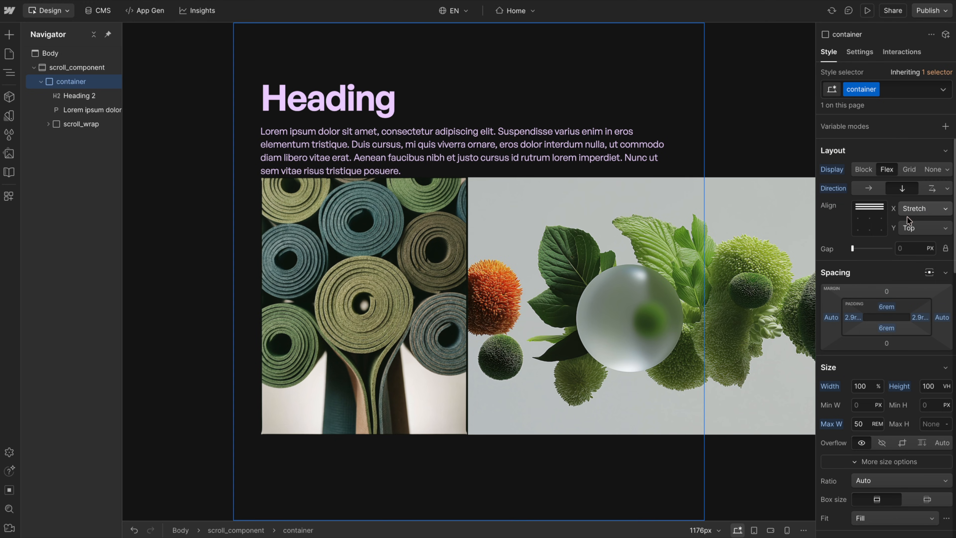
{"action": "left_click", "coordinate": [914, 231]}
{"action": "left_click", "coordinate": [914, 241]}
- Set the container's position to sticky with a top offset of 0
{"action": "scroll", "coordinate": [922, 376], "scroll_direction": "down", "scroll_amount": 2}
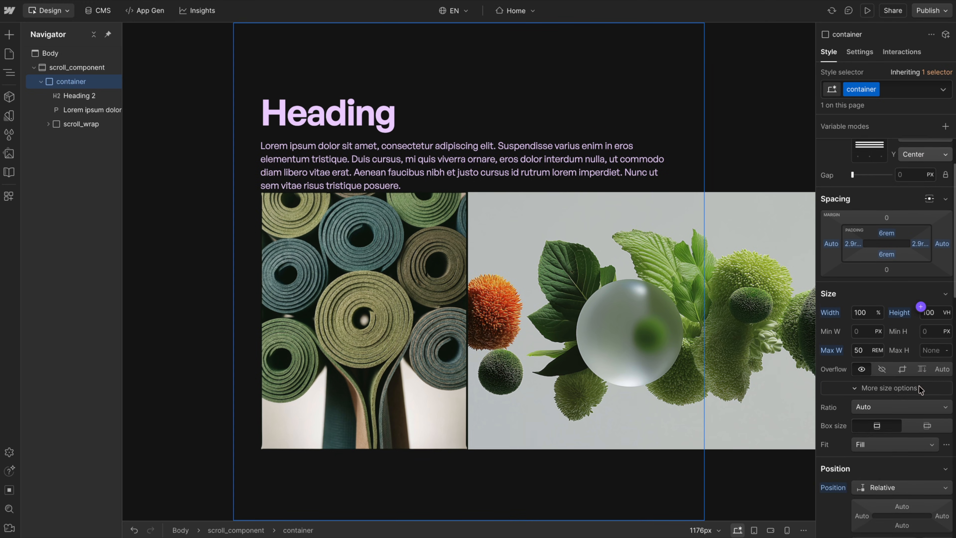
{"action": "scroll", "coordinate": [927, 408], "scroll_direction": "down", "scroll_amount": 3}
{"action": "left_click", "coordinate": [903, 377]}
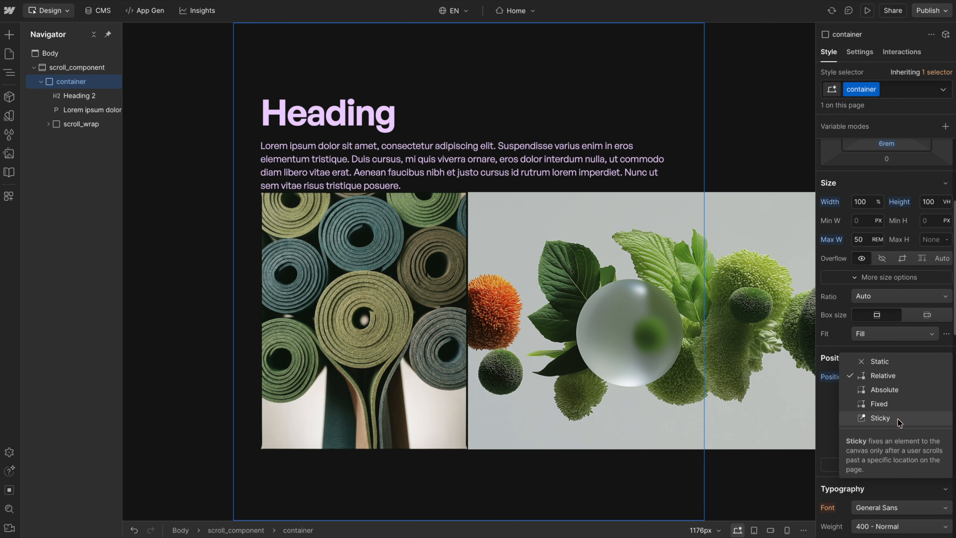
{"action": "left_click", "coordinate": [901, 419]}
{"action": "left_click", "coordinate": [902, 396]}
{"action": "left_click", "coordinate": [927, 417]}
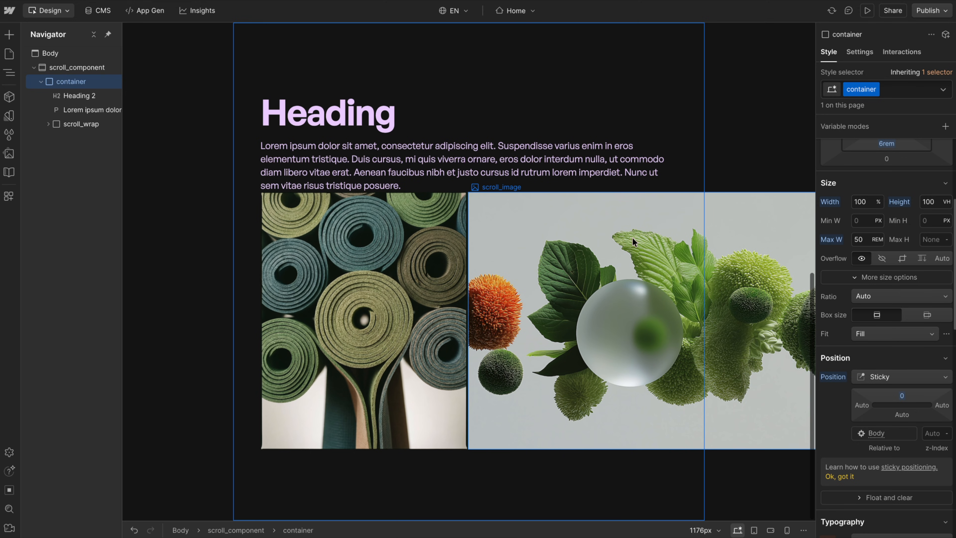
- Set the overflow of scroll_component to clip and check that the container sticks while scrolling
{"action": "left_click", "coordinate": [60, 67]}
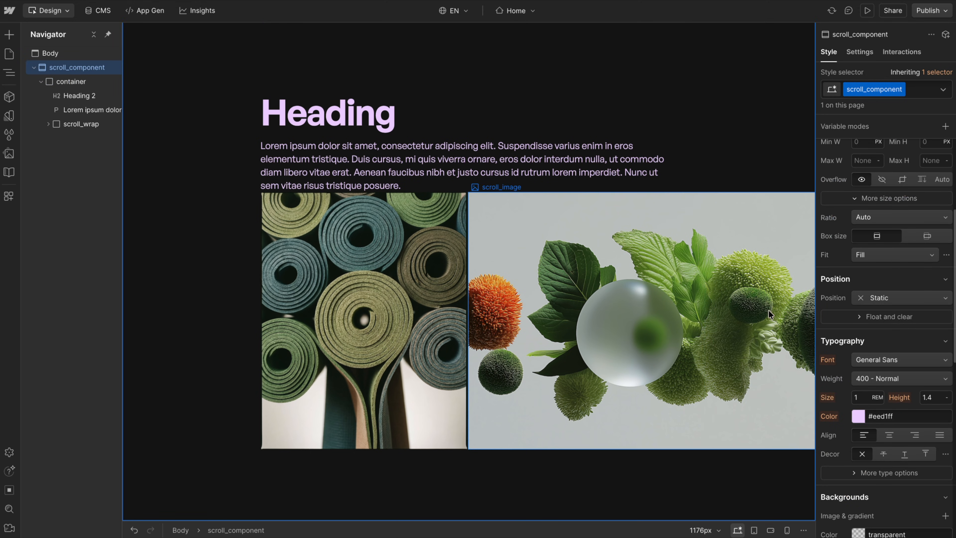
{"action": "scroll", "coordinate": [911, 266], "scroll_direction": "up", "scroll_amount": 3}
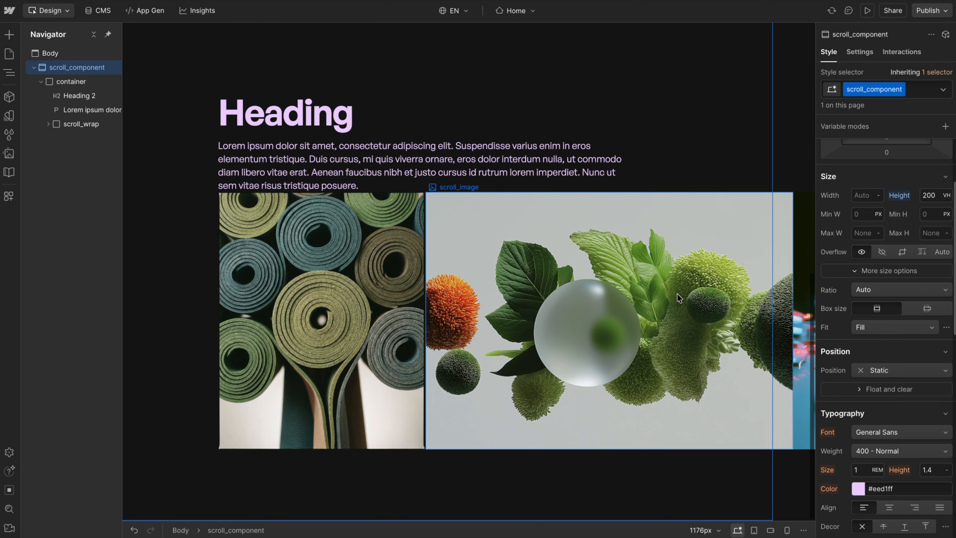
{"action": "left_click", "coordinate": [904, 252]}
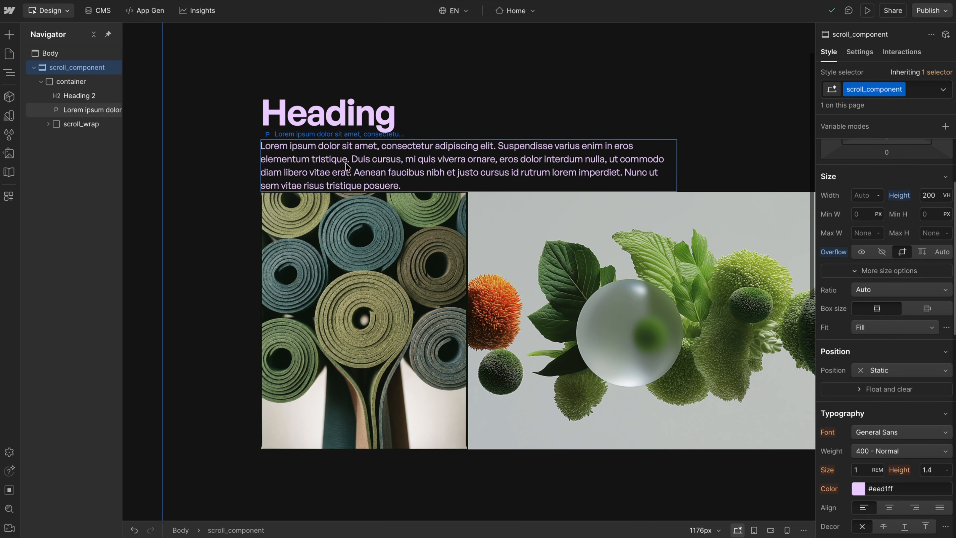
{"action": "scroll", "coordinate": [798, 264], "scroll_direction": "down", "scroll_amount": 10}
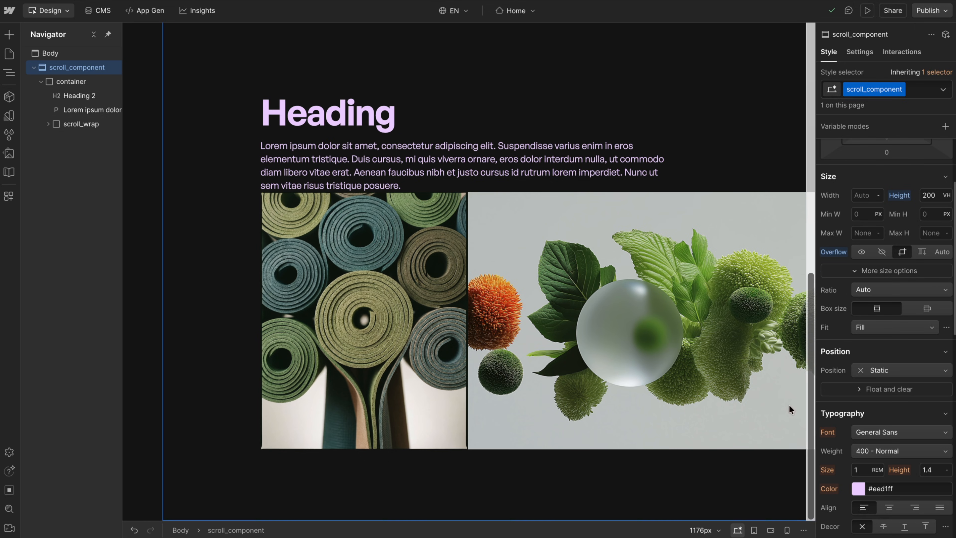
- Switch the interactions version to Interactions with GSAP and add a Scroll interaction on scroll_component
{"action": "left_click", "coordinate": [66, 83]}
{"action": "left_click", "coordinate": [71, 69]}
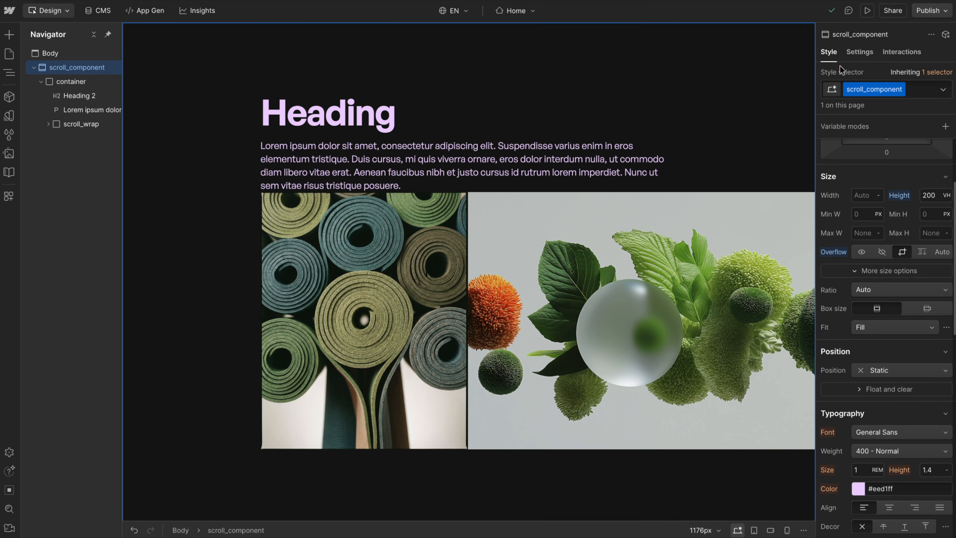
{"action": "left_click", "coordinate": [890, 55]}
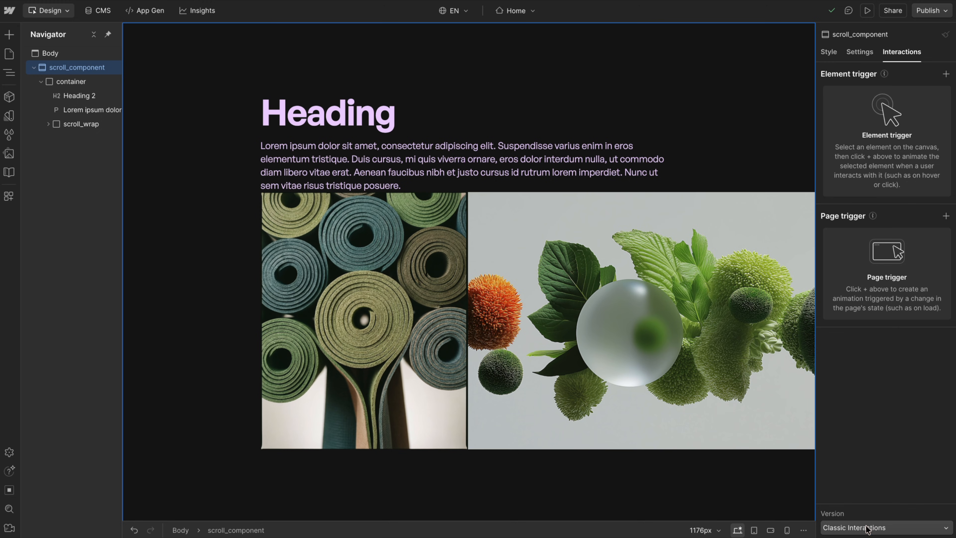
{"action": "left_click", "coordinate": [878, 527]}
{"action": "left_click", "coordinate": [862, 501]}
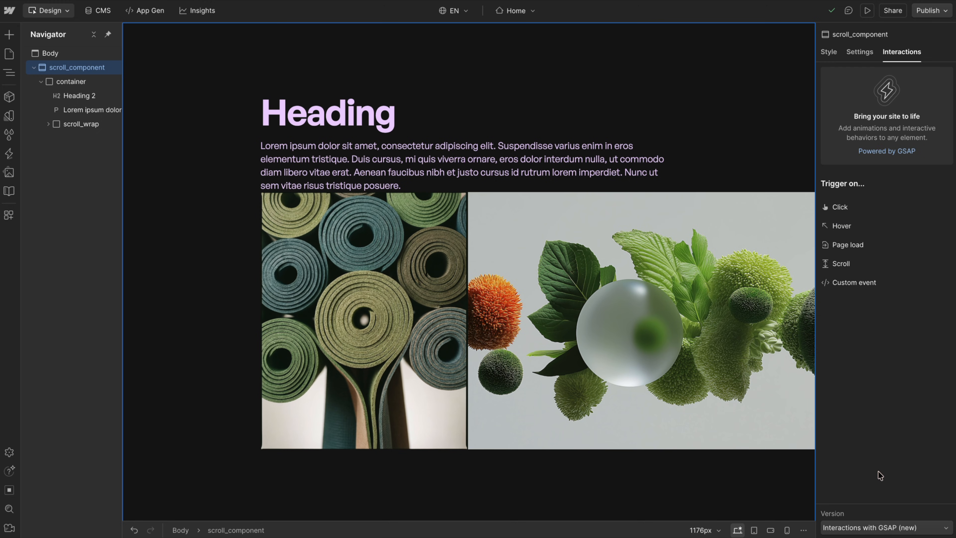
{"action": "left_click", "coordinate": [864, 265]}
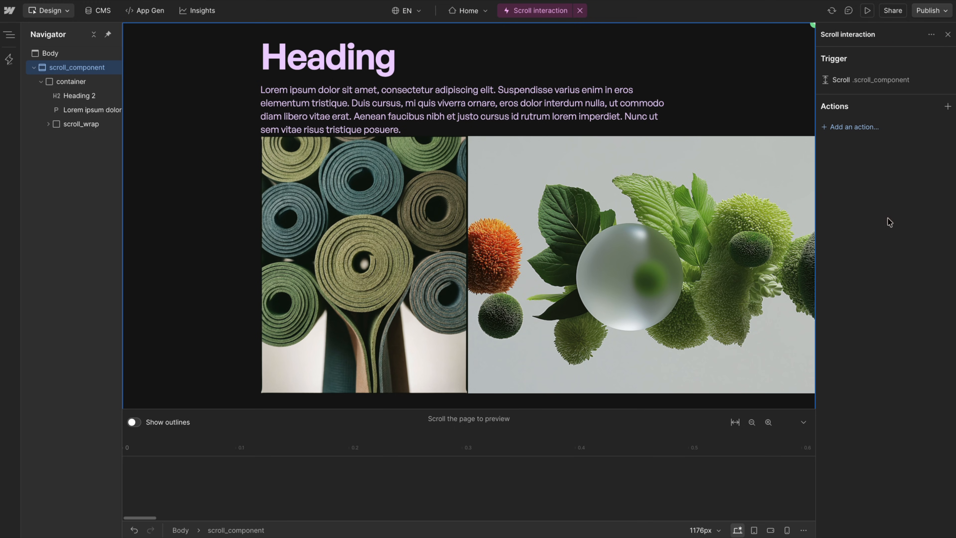
- Set the scroll trigger to start at viewport top and end at viewport bottom, with smoothing at 0
{"action": "left_click", "coordinate": [879, 79]}
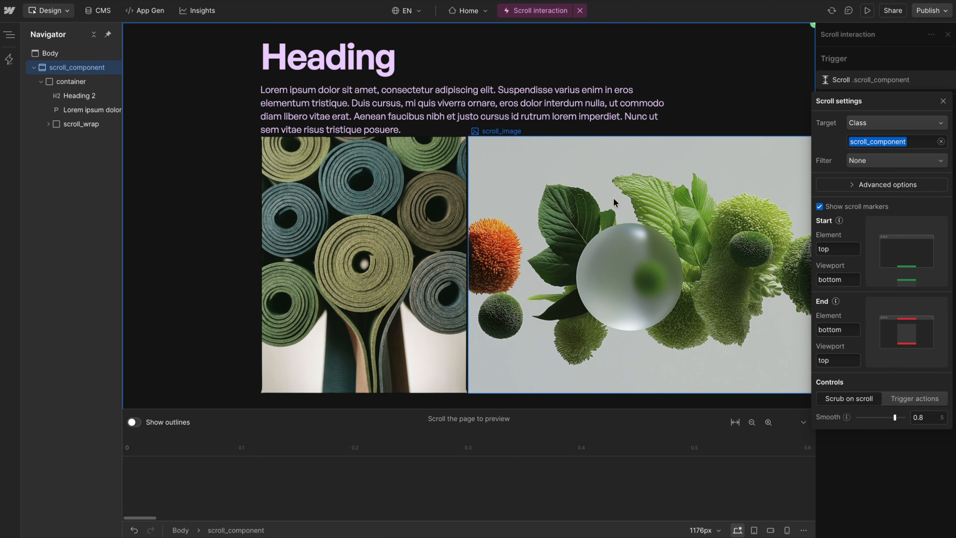
{"action": "double_click", "coordinate": [843, 279]}
{"action": "type", "text": "top"}
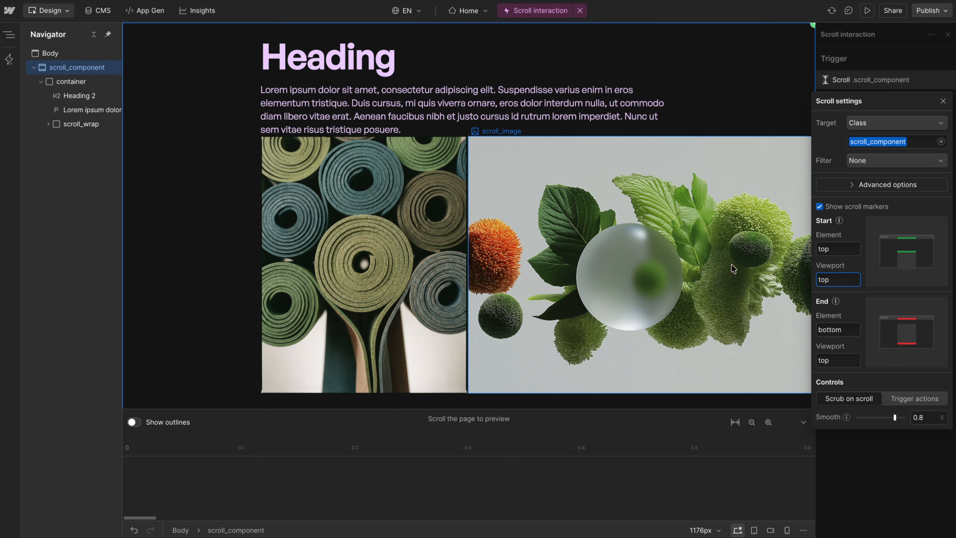
{"action": "left_click", "coordinate": [848, 328]}
{"action": "left_click", "coordinate": [845, 361]}
{"action": "key", "text": "ctrl+a"}
{"action": "type", "text": "bot"}
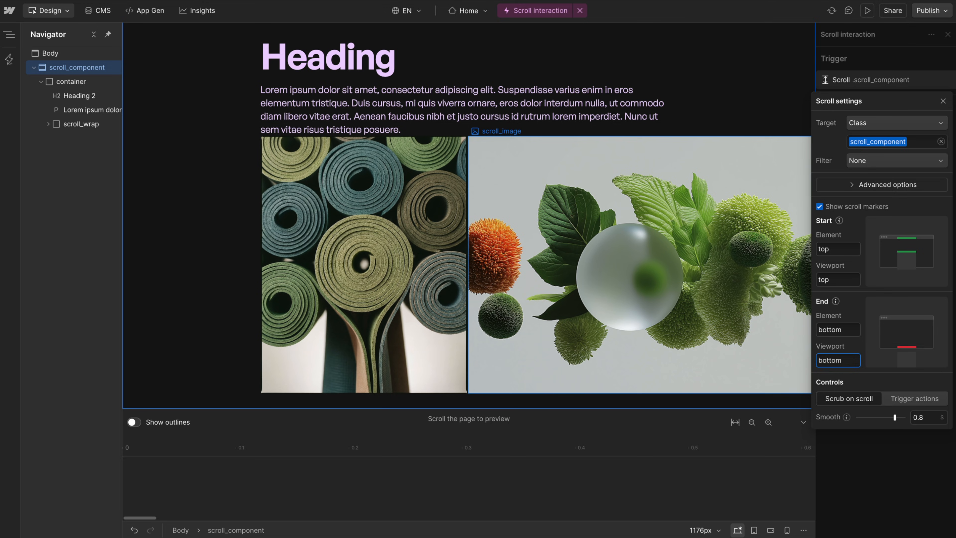
{"action": "left_click_drag", "start_coordinate": [894, 419], "coordinate": [842, 417]}
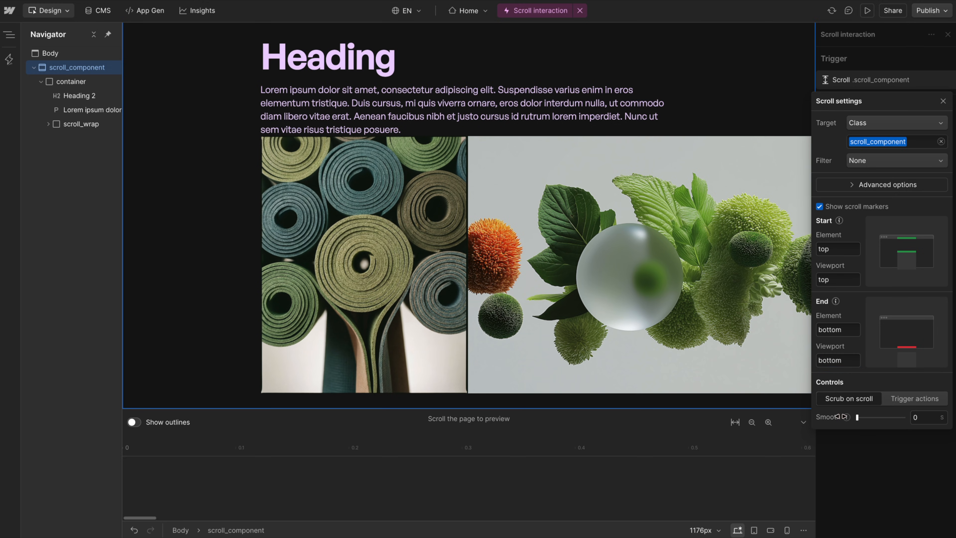
{"action": "left_click", "coordinate": [889, 482]}
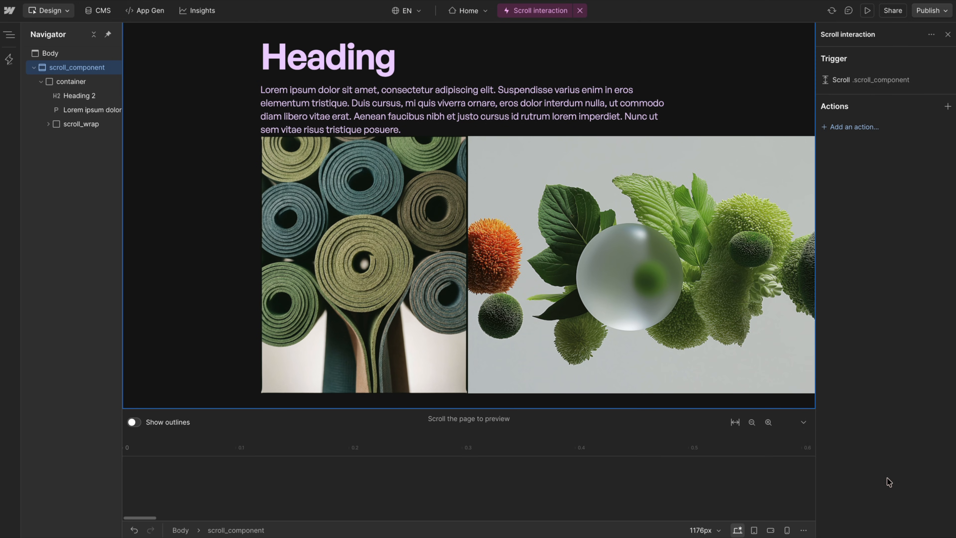
- Add a custom animation action targeting the class scroll_track within the trigger element
{"action": "left_click", "coordinate": [847, 128]}
{"action": "left_click", "coordinate": [833, 201]}
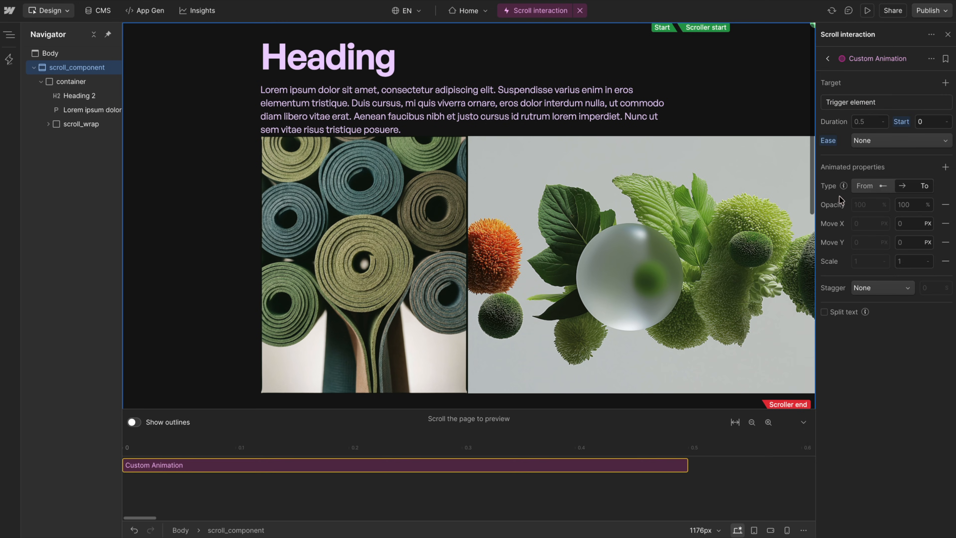
{"action": "left_click", "coordinate": [870, 104]}
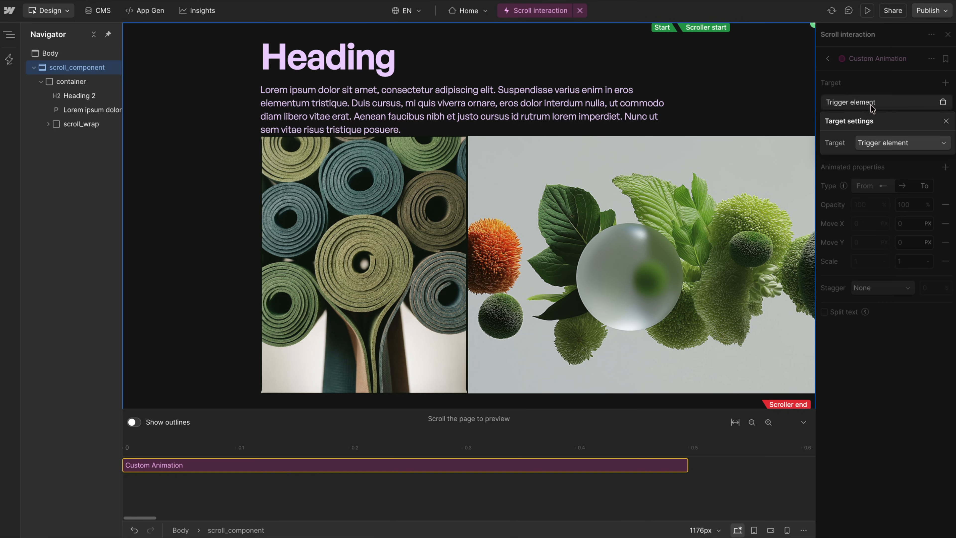
{"action": "left_click", "coordinate": [902, 143]}
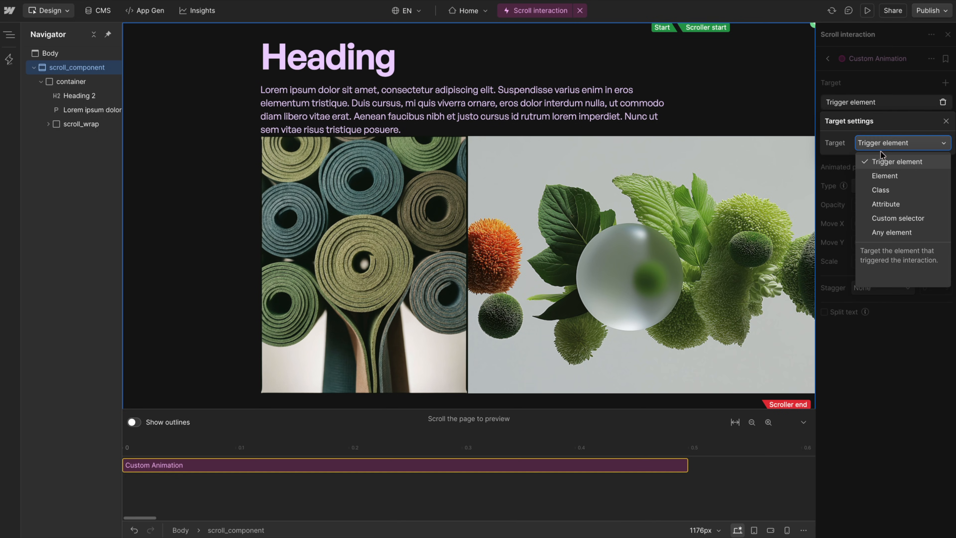
{"action": "left_click", "coordinate": [885, 185]}
{"action": "left_click", "coordinate": [918, 161]}
{"action": "type", "text": "sc"}
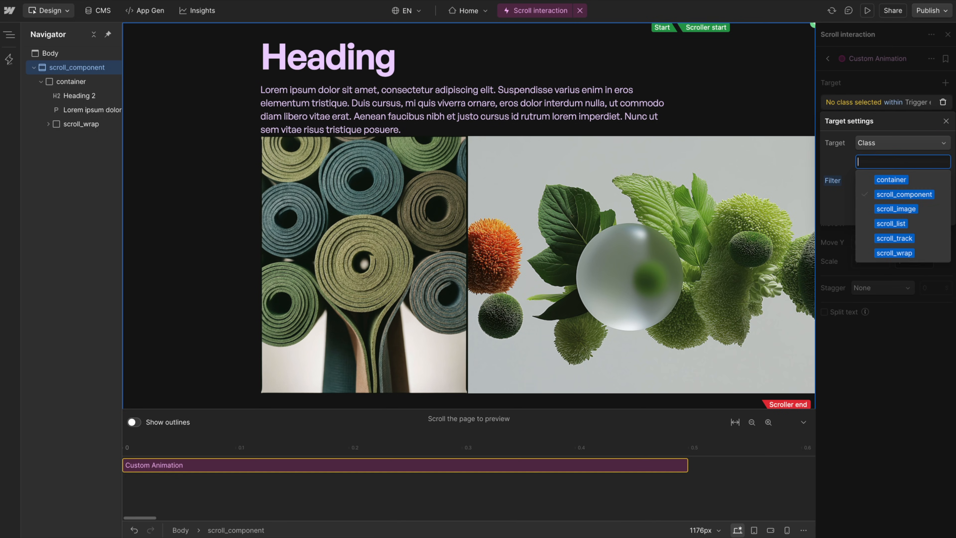
{"action": "type", "text": "roll_tr"}
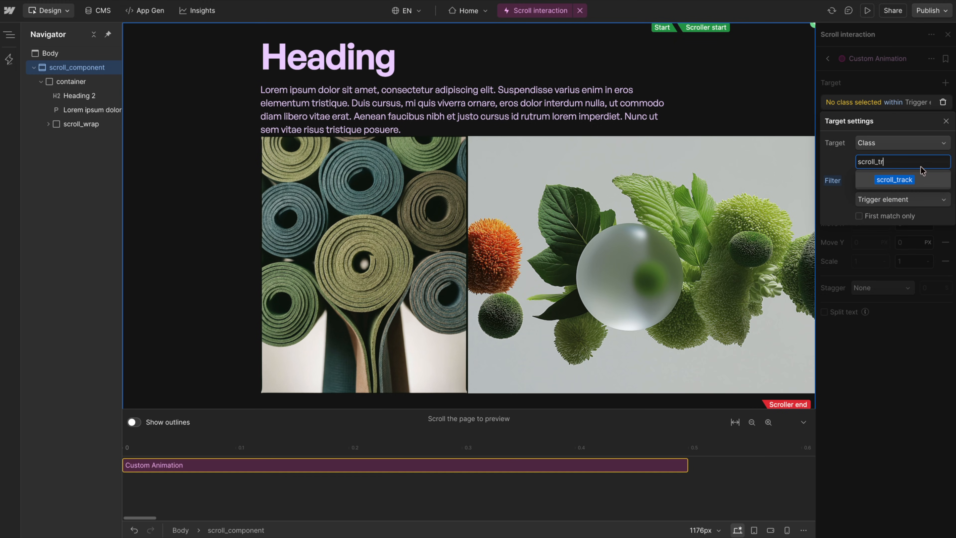
{"action": "left_click", "coordinate": [910, 180]}
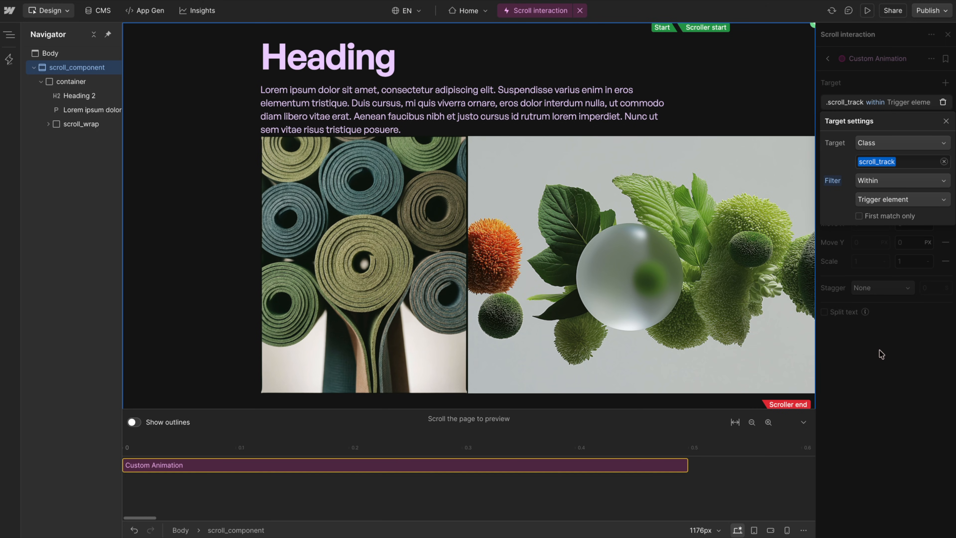
{"action": "left_click", "coordinate": [887, 370]}
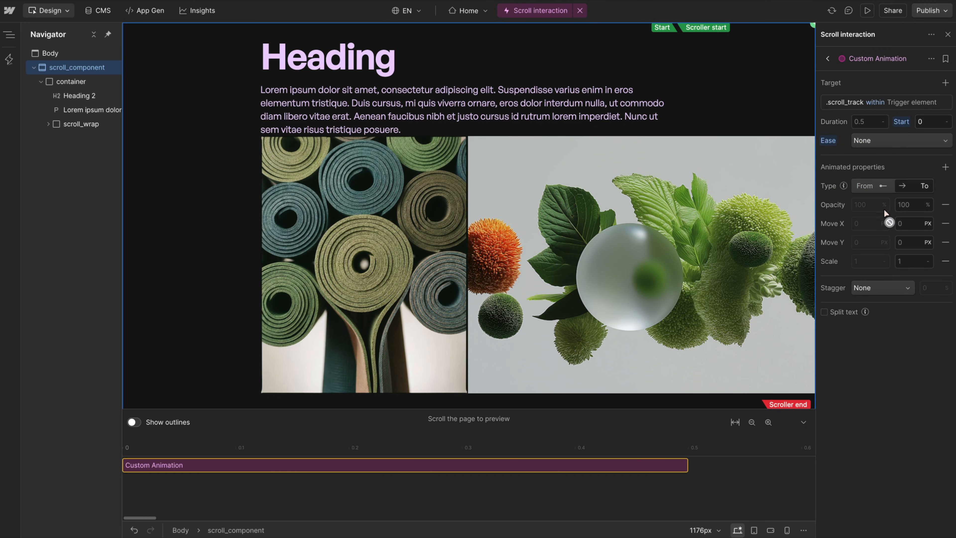
- Make the custom animation a From-To type with Move X going from 0% to -100%
{"action": "left_click", "coordinate": [870, 186]}
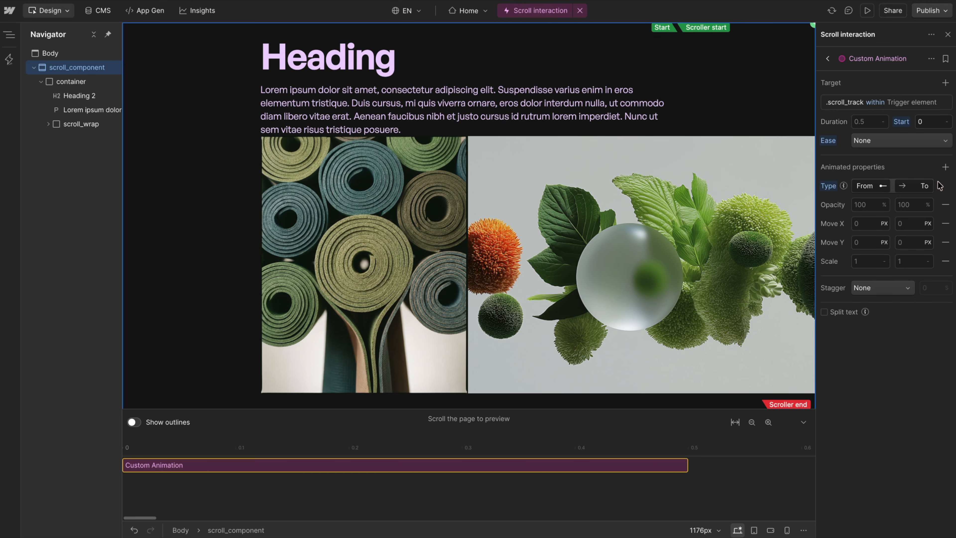
{"action": "left_click", "coordinate": [865, 226]}
{"action": "type", "text": "0%"}
{"action": "left_click", "coordinate": [913, 225]}
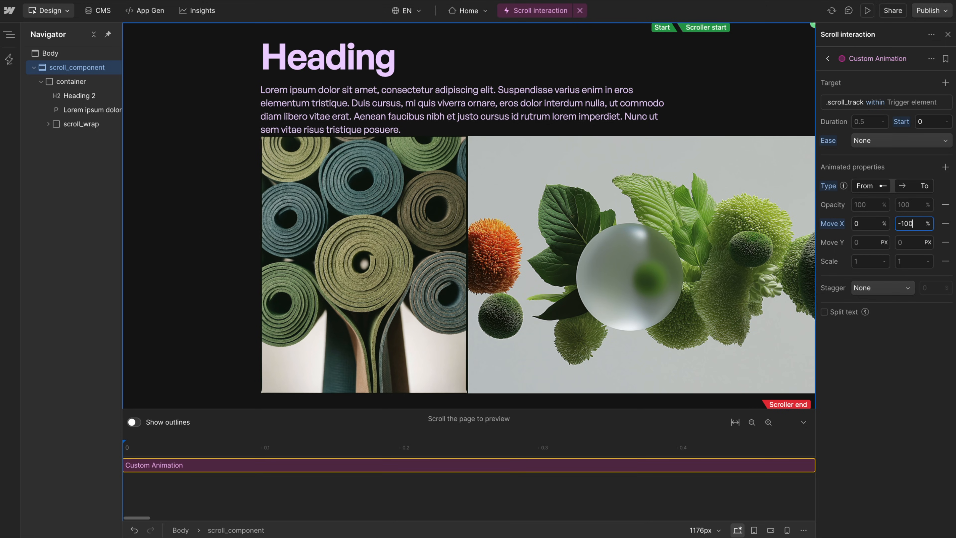
- Remove the Scale, Move Y and Opacity properties from the custom animation, keeping only Move X
{"action": "left_click", "coordinate": [945, 261]}
{"action": "left_click", "coordinate": [946, 243]}
{"action": "left_click", "coordinate": [946, 204]}
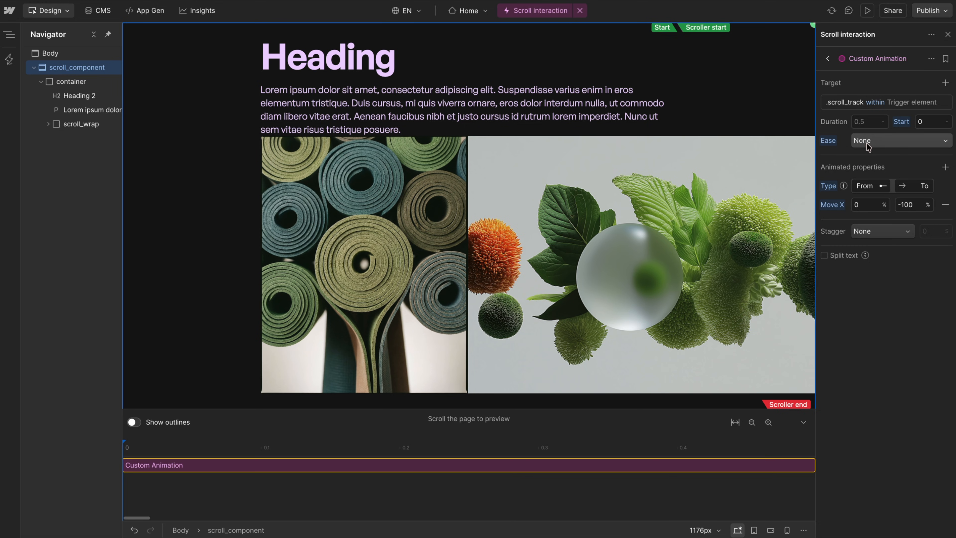
- Preview the horizontal image movement on the canvas through the full scroll range and close the scroll interaction
{"action": "scroll", "coordinate": [699, 227], "scroll_direction": "down", "scroll_amount": 10}
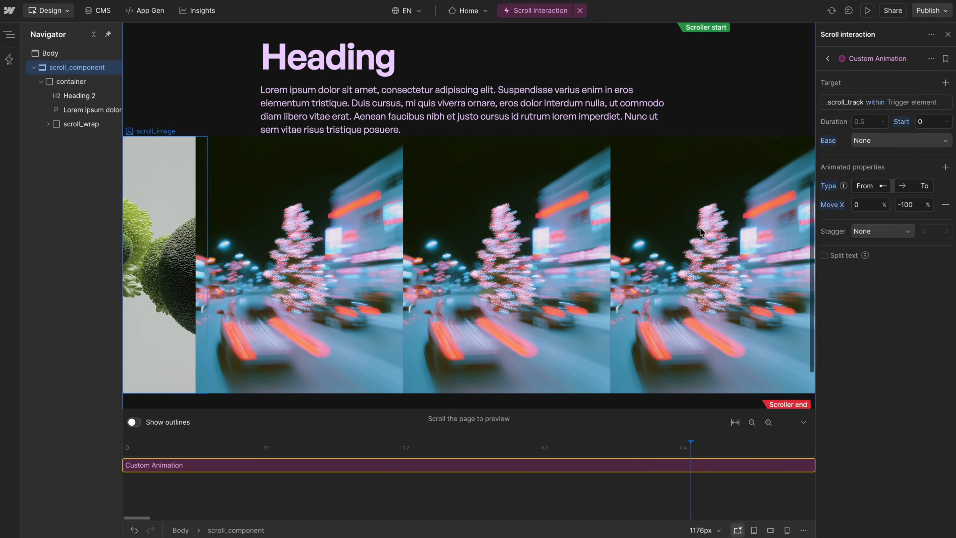
{"action": "scroll", "coordinate": [700, 227], "scroll_direction": "down", "scroll_amount": 10}
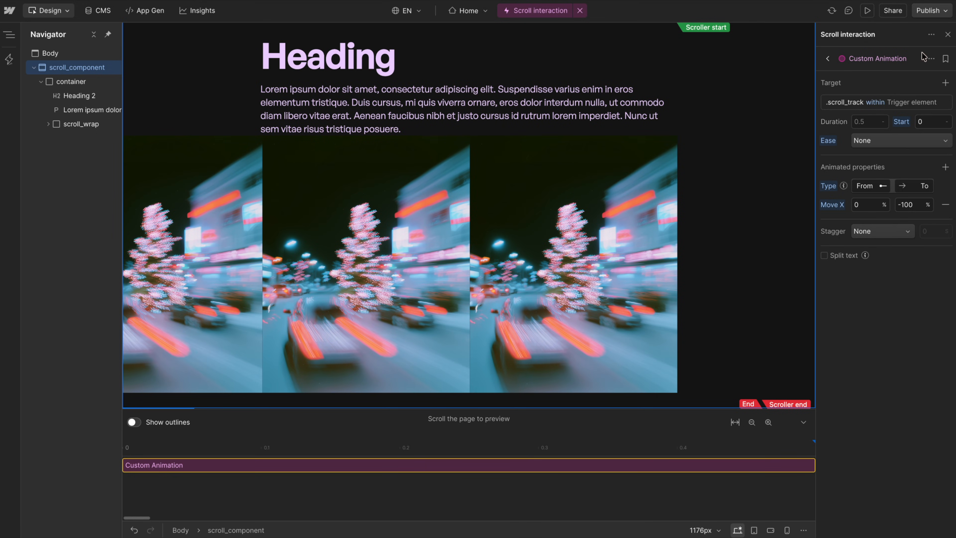
{"action": "left_click", "coordinate": [948, 35]}
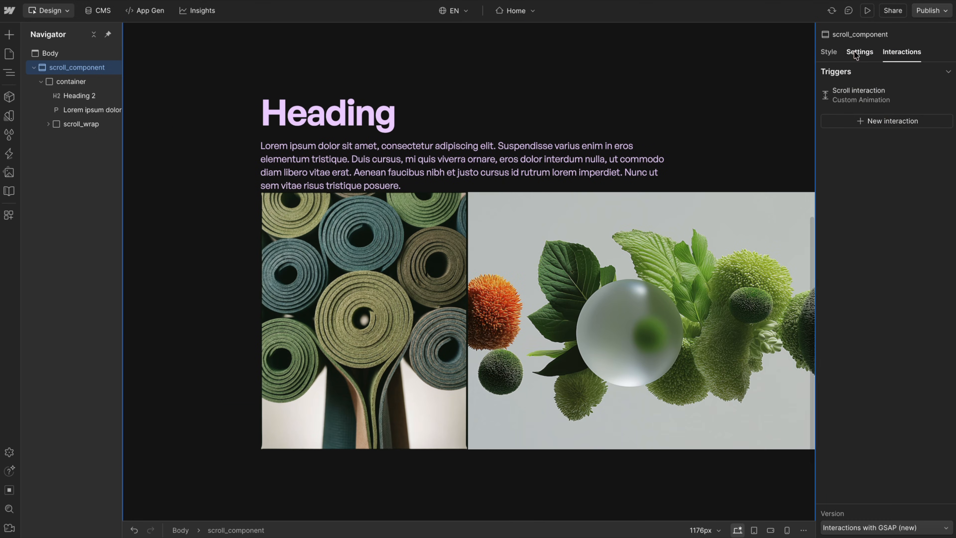
- Duplicate the scroll_component section twice
{"action": "key", "text": "ctrl+d"}
{"action": "key", "text": "ctrl+d"}
{"action": "scroll", "coordinate": [209, 220], "scroll_direction": "down", "scroll_amount": 10}
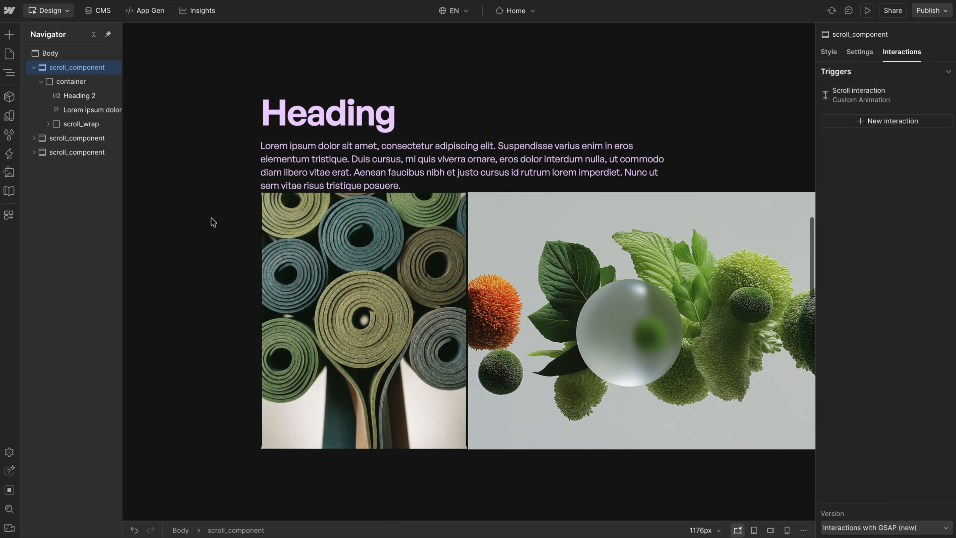
- Shorten the duplicated image rows by deleting the first image in the second section and two images in the third
{"action": "left_click", "coordinate": [401, 283]}
{"action": "scroll", "coordinate": [540, 214], "scroll_direction": "down", "scroll_amount": 8}
{"action": "left_click", "coordinate": [532, 263]}
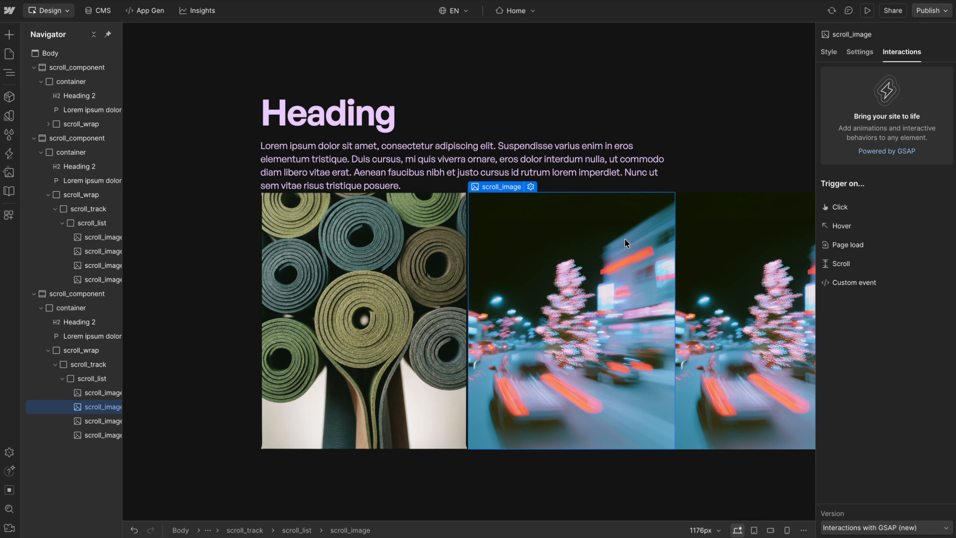
{"action": "key", "text": "Delete"}
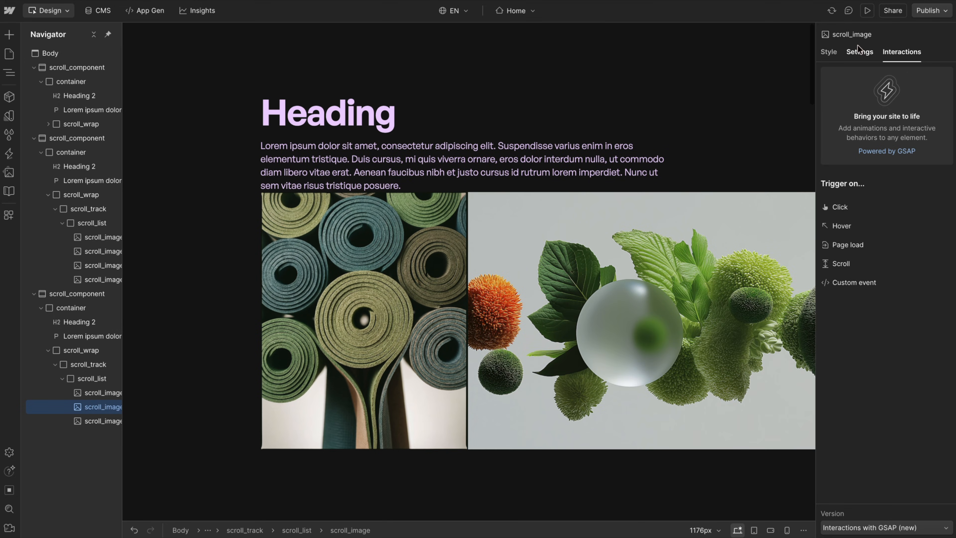
- Preview the page and scroll through all three sections to check where each image row ends relative to the container
{"action": "left_click", "coordinate": [867, 11]}
{"action": "scroll", "coordinate": [618, 143], "scroll_direction": "down", "scroll_amount": 10}
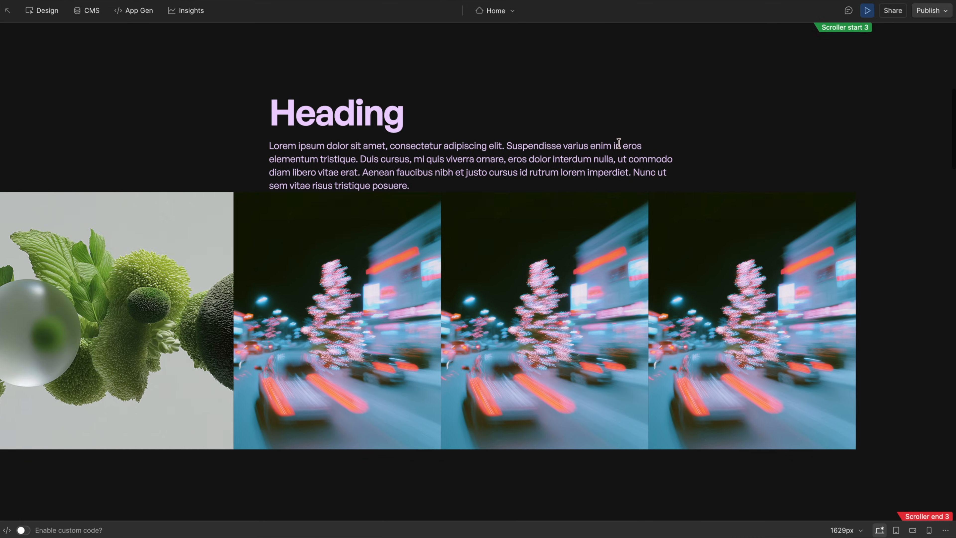
{"action": "scroll", "coordinate": [618, 143], "scroll_direction": "down", "scroll_amount": 10}
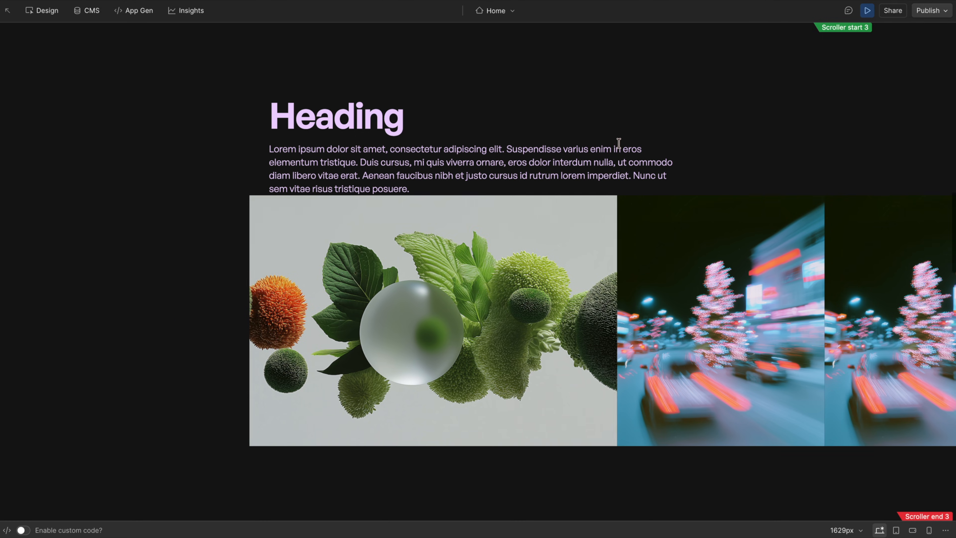
{"action": "scroll", "coordinate": [619, 143], "scroll_direction": "down", "scroll_amount": 10}
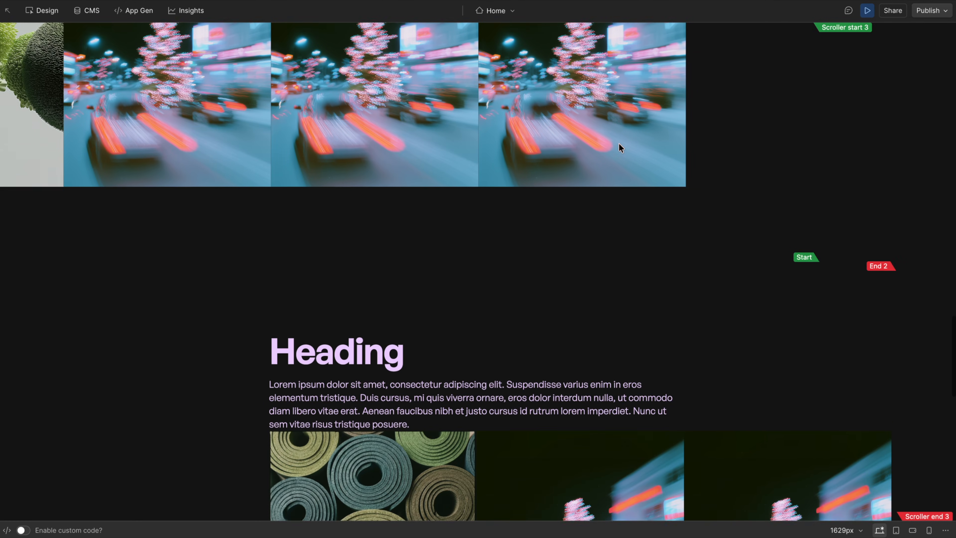
{"action": "scroll", "coordinate": [620, 143], "scroll_direction": "down", "scroll_amount": 10}
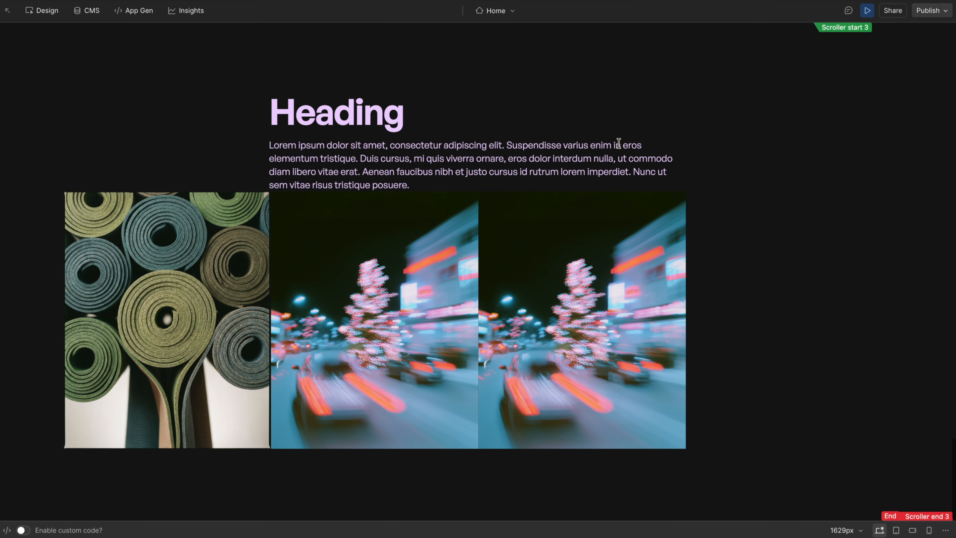